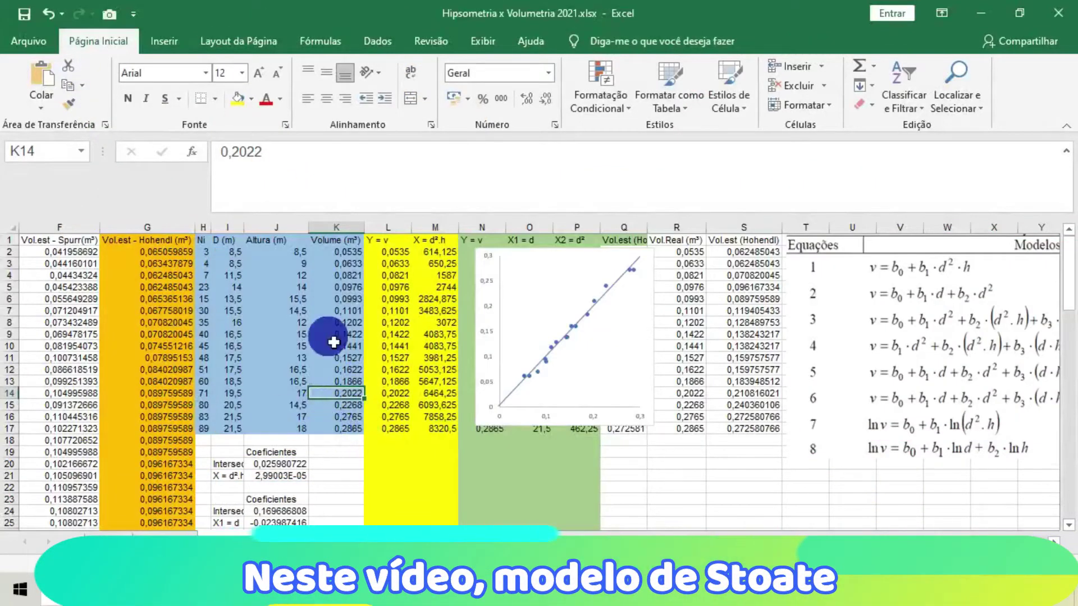
# Scroll right on Planilha1 and select the Ni, D, Altura and Volume table in columns H–K.
pyautogui.moveTo(743, 543); pyautogui.dragTo(680, 549)
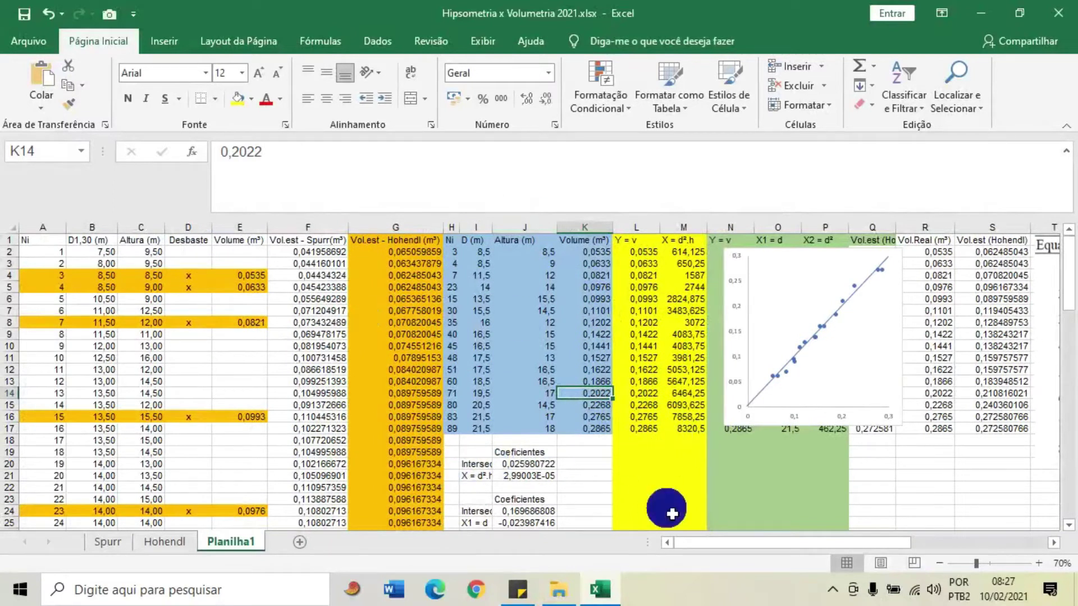
pyautogui.click(478, 394)
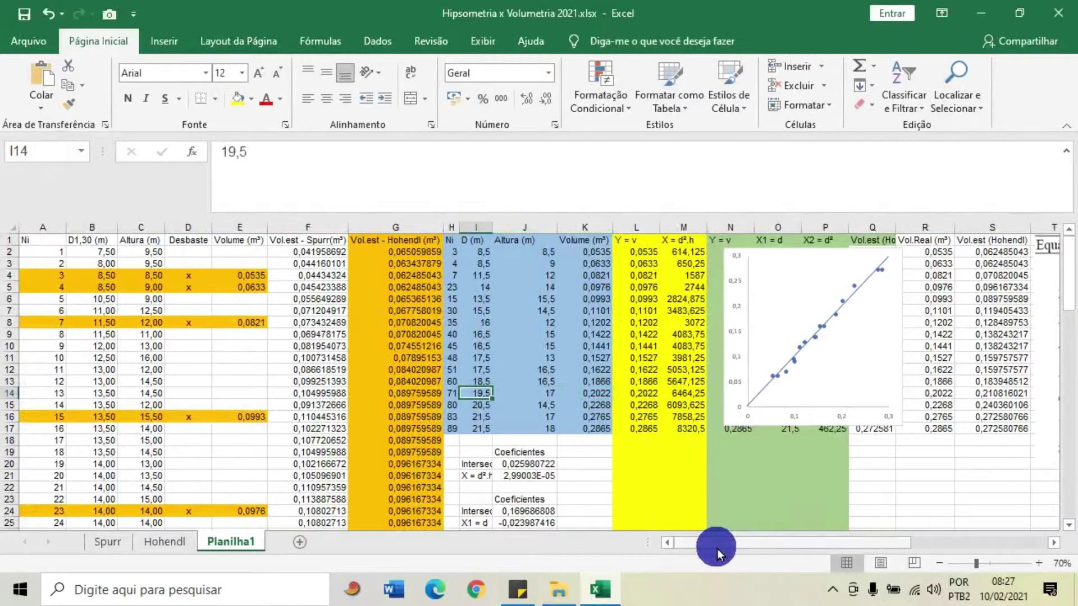
pyautogui.moveTo(739, 547); pyautogui.dragTo(796, 547)
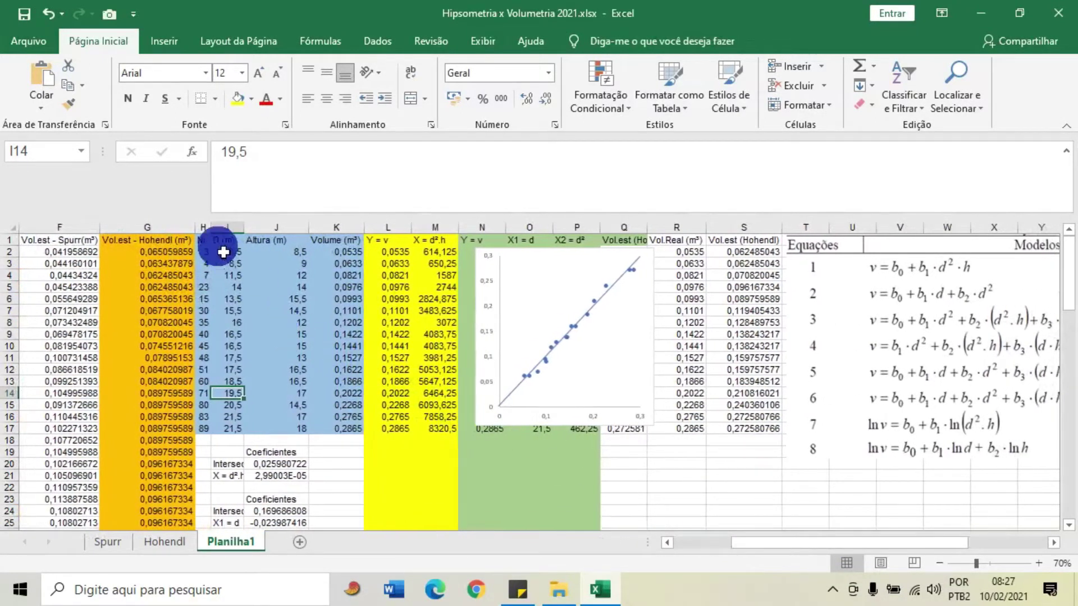
pyautogui.moveTo(208, 243)
pyautogui.mouseDown()
pyautogui.moveTo(365, 413)
pyautogui.moveTo(359, 432)
pyautogui.mouseUp()
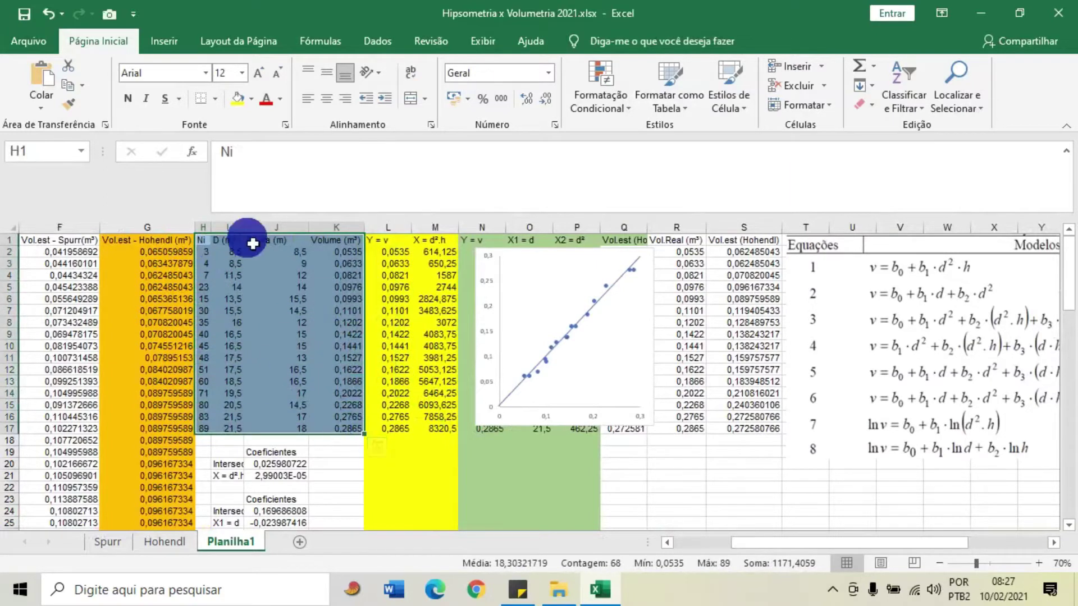
# Copy the data table, paste it at A1 of a new sheet Planilha2, and return to Planilha1.
pyautogui.keyDown('ctrl'); pyautogui.scroll(2, 289, 313); pyautogui.keyUp('ctrl')
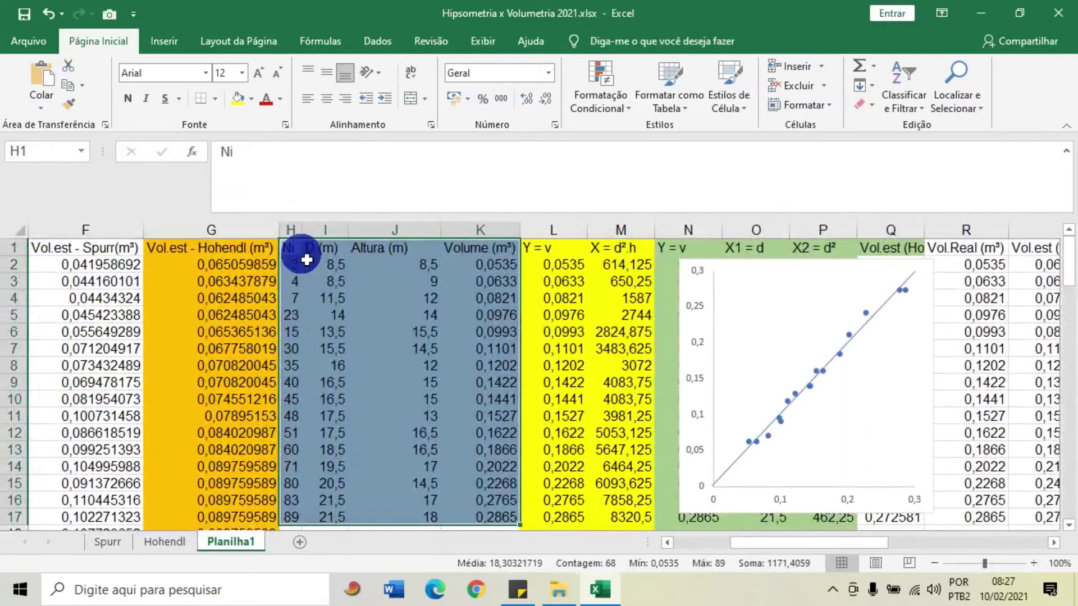
pyautogui.scroll(-1, 312, 264)
pyautogui.scroll(1, 404, 293)
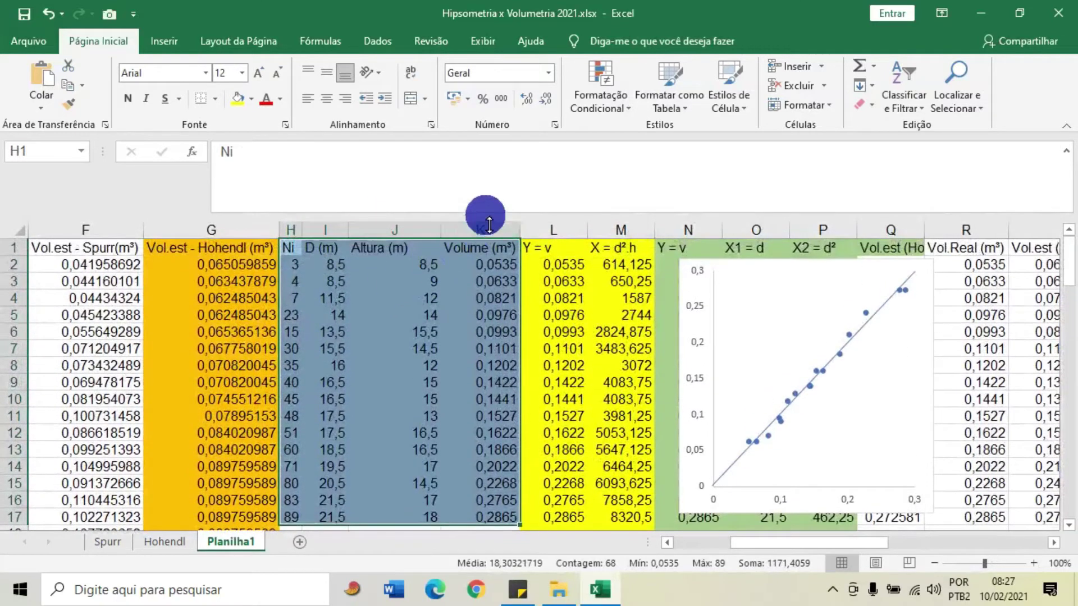
pyautogui.hotkey('ctrl', 'c')
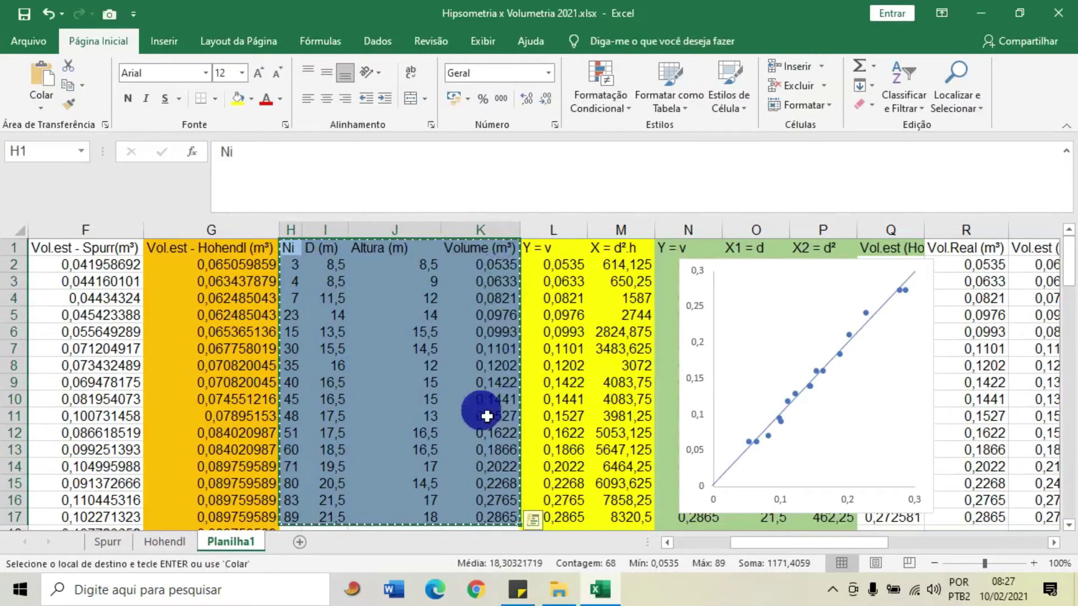
pyautogui.click(300, 542)
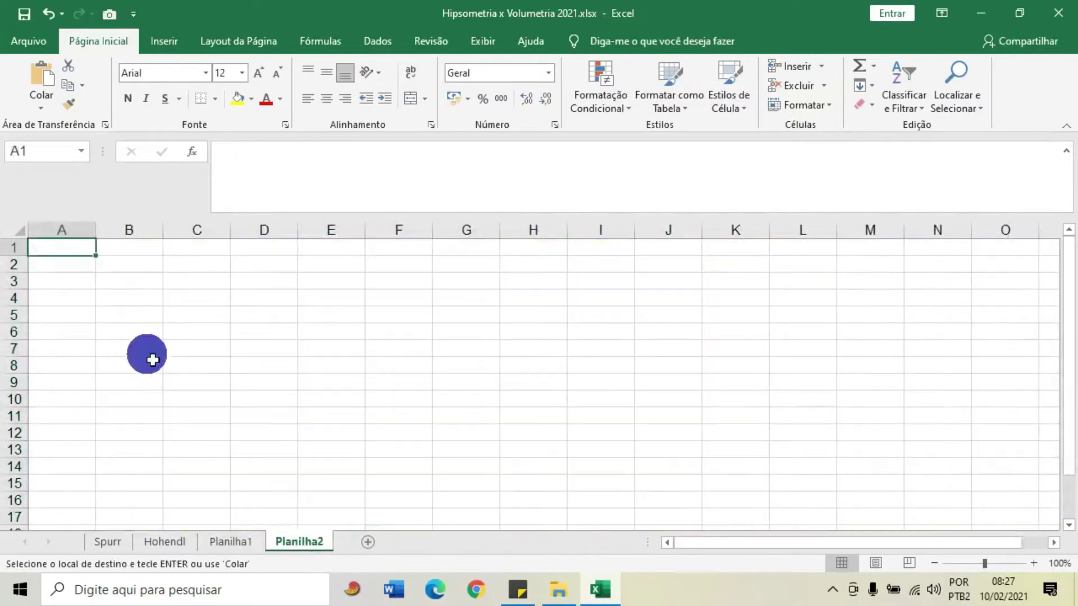
pyautogui.rightClick(59, 249)
pyautogui.click(118, 239)
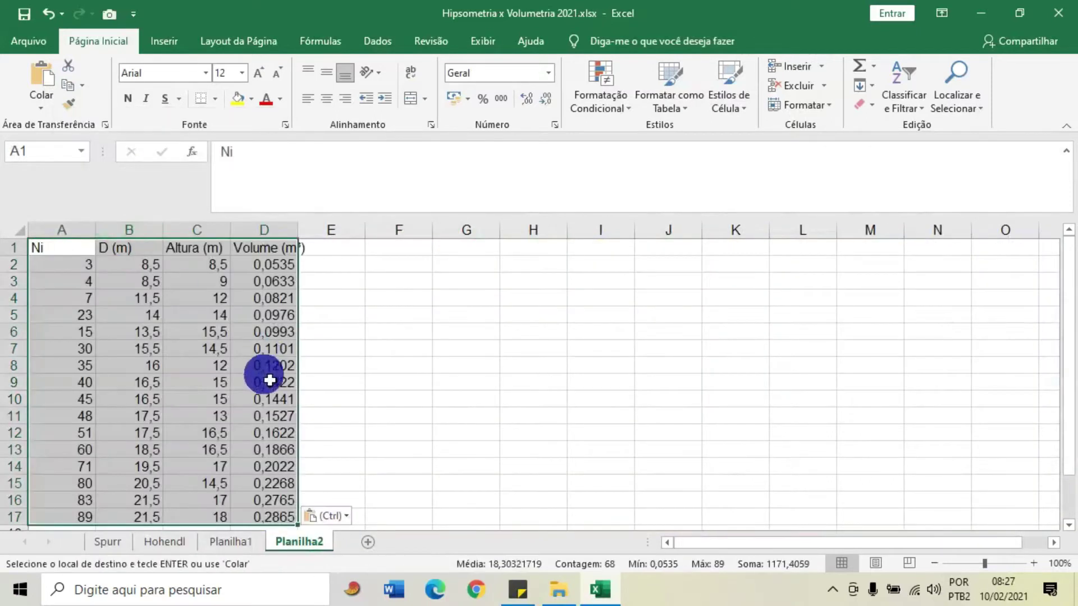
pyautogui.click(212, 543)
pyautogui.moveTo(802, 542); pyautogui.dragTo(854, 548)
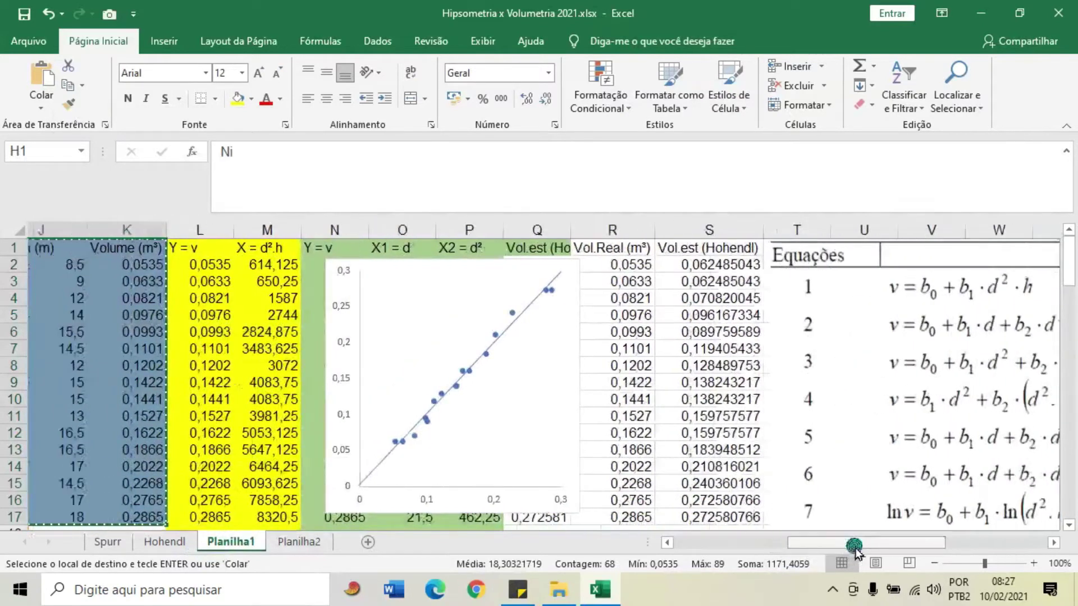
pyautogui.click(606, 399)
pyautogui.scroll(-3, 578, 303)
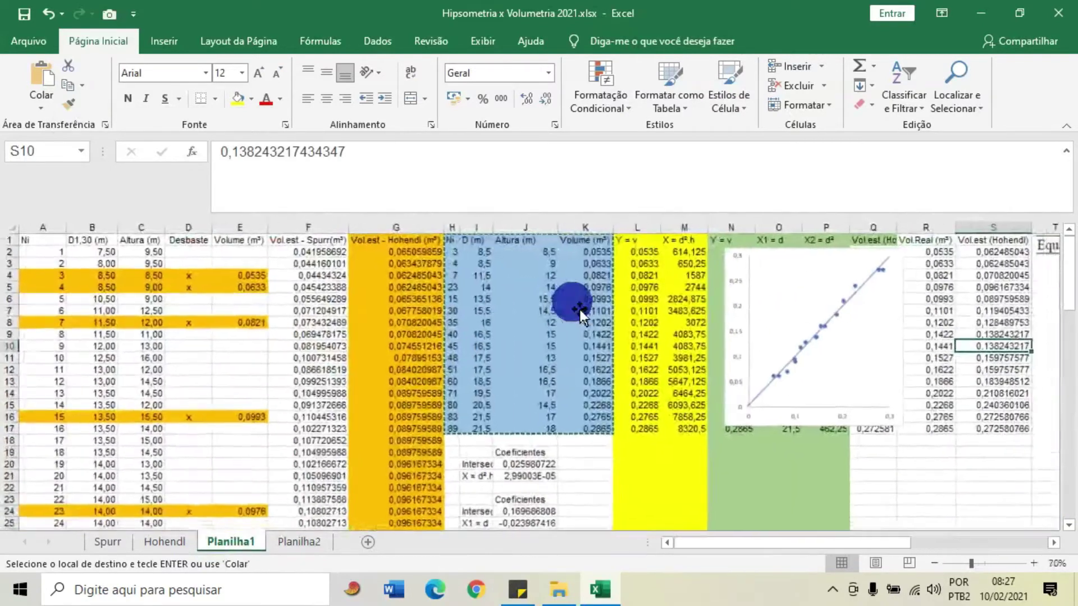
pyautogui.moveTo(729, 225); pyautogui.dragTo(1055, 227)
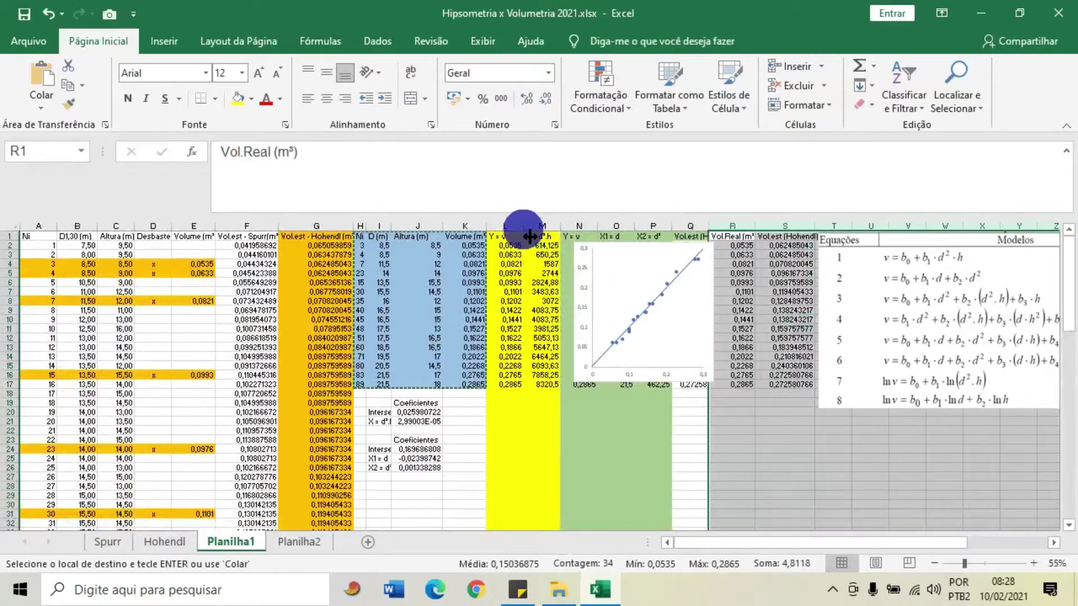
pyautogui.moveTo(515, 227); pyautogui.dragTo(690, 227)
pyautogui.click(144, 541)
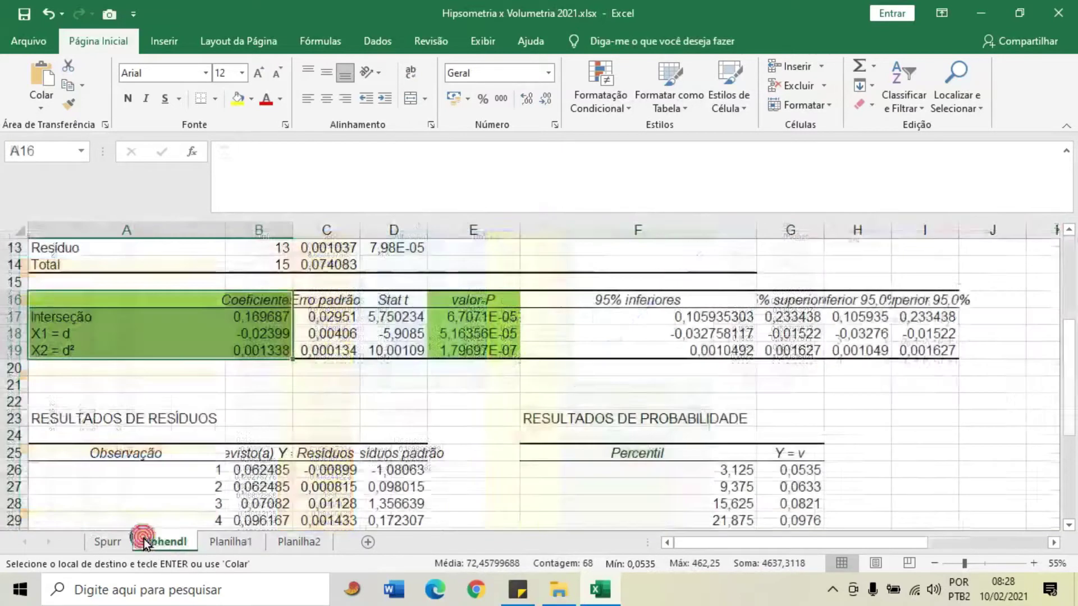
pyautogui.click(219, 544)
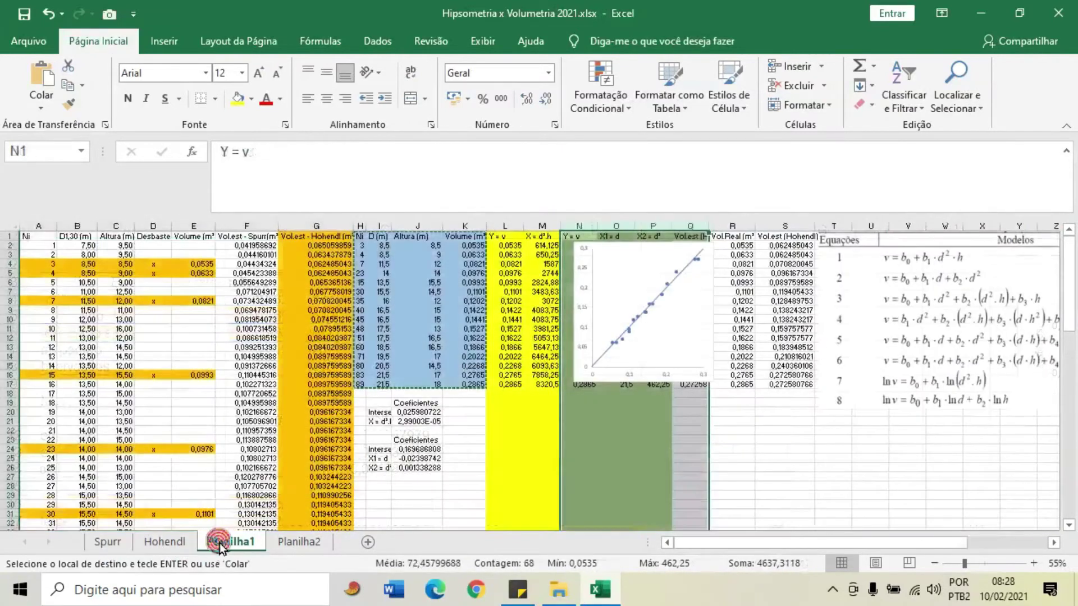
pyautogui.moveTo(769, 246); pyautogui.dragTo(782, 396)
pyautogui.moveTo(718, 543); pyautogui.dragTo(823, 542)
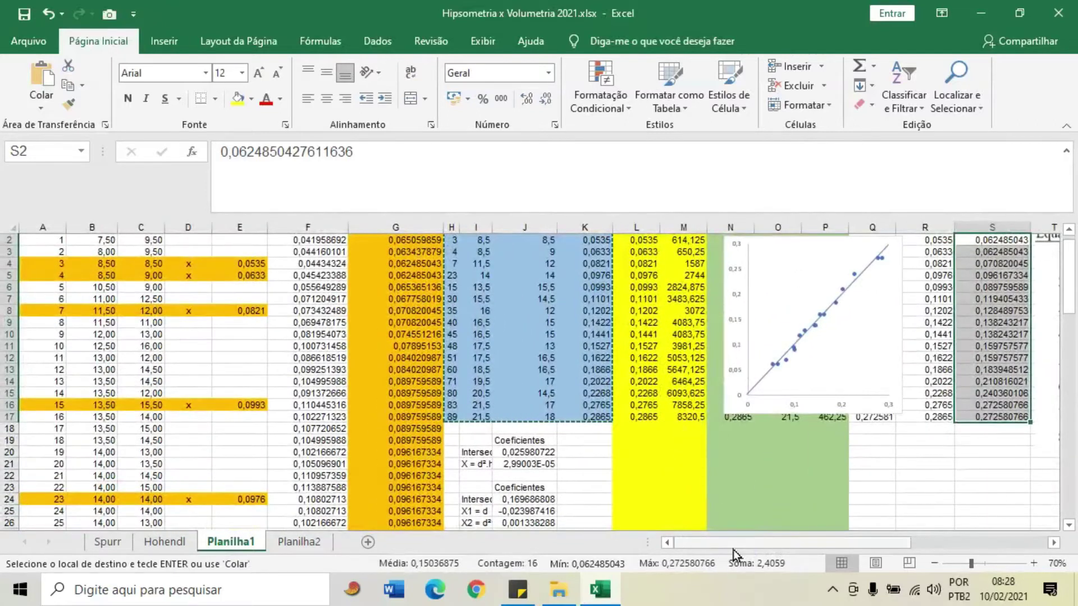
# Copy the equations and authors image onto Planilha2 at H4, beside the data table.
pyautogui.keyDown('ctrl'); pyautogui.scroll(1, 764, 324); pyautogui.keyUp('ctrl')
pyautogui.click(764, 324)
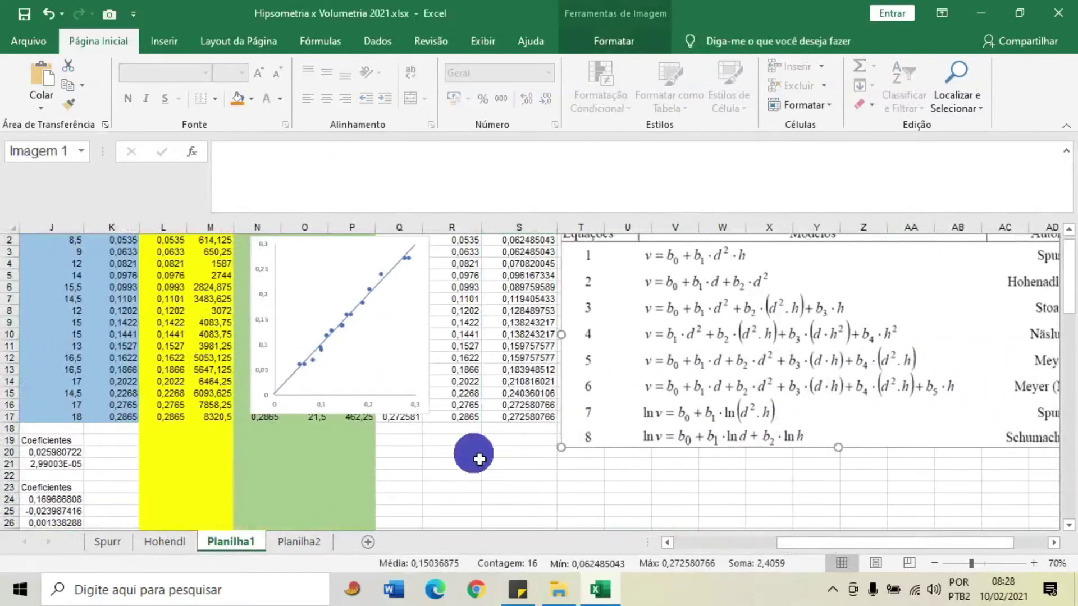
pyautogui.click(298, 541)
pyautogui.click(541, 303)
pyautogui.hotkey('ctrl', 'v')
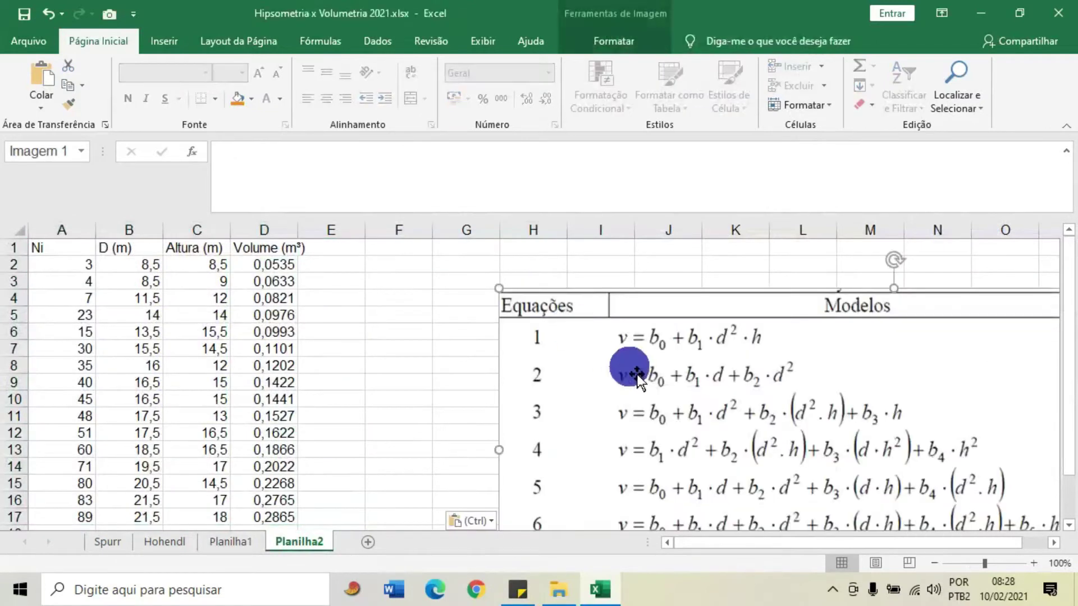
pyautogui.moveTo(666, 388); pyautogui.dragTo(684, 339)
# Zoom the Planilha2 view to 85%.
pyautogui.keyDown('ctrl'); pyautogui.scroll(-1, 666, 361); pyautogui.keyUp('ctrl')
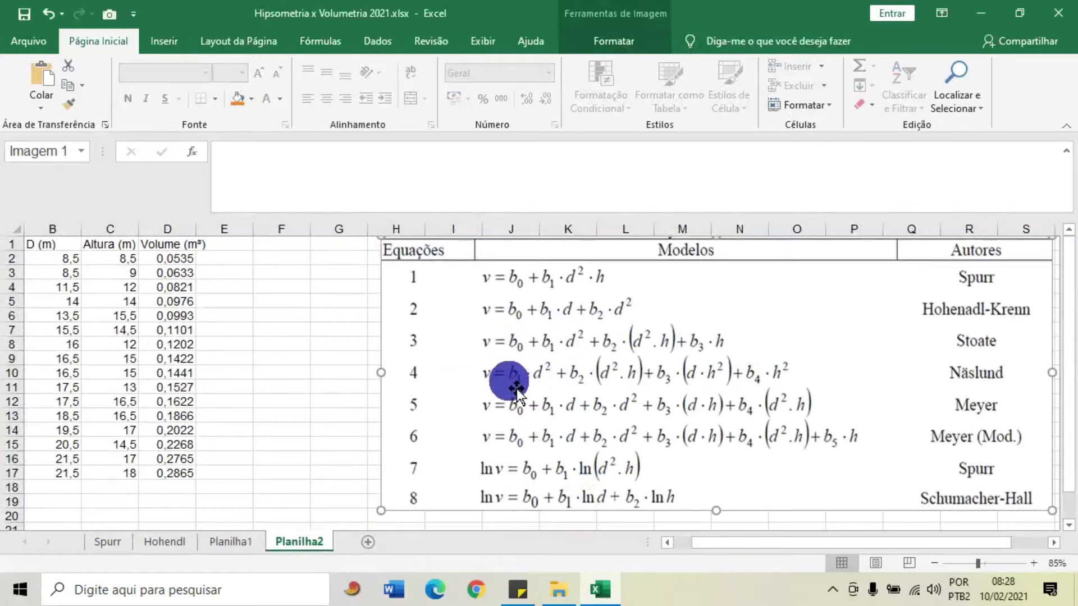
pyautogui.moveTo(704, 548); pyautogui.dragTo(672, 544)
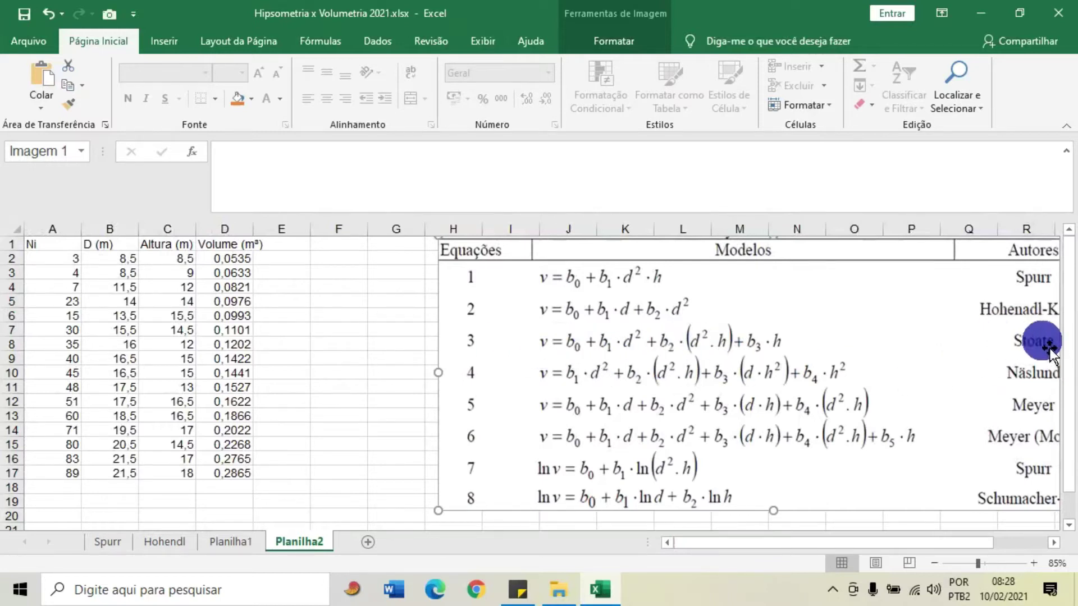
pyautogui.moveTo(746, 534); pyautogui.dragTo(770, 544)
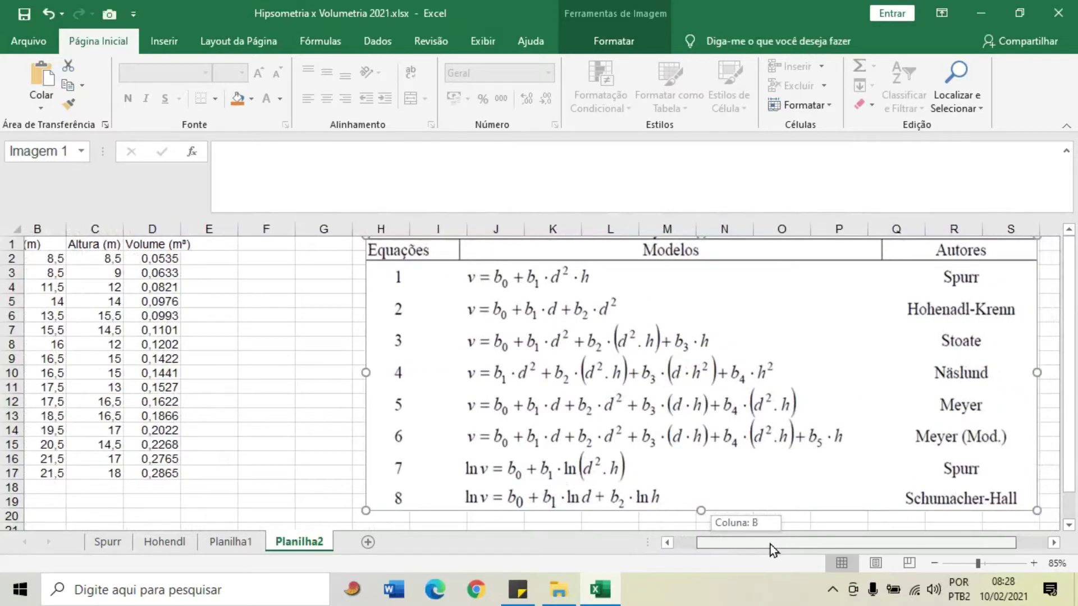
pyautogui.moveTo(770, 544); pyautogui.dragTo(767, 544)
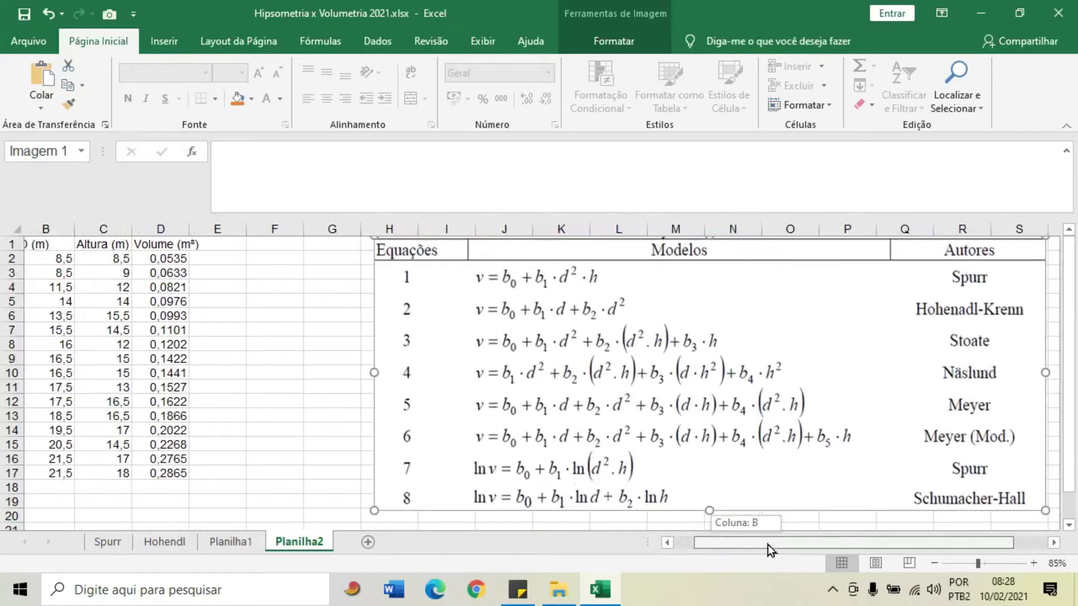
pyautogui.click(614, 456)
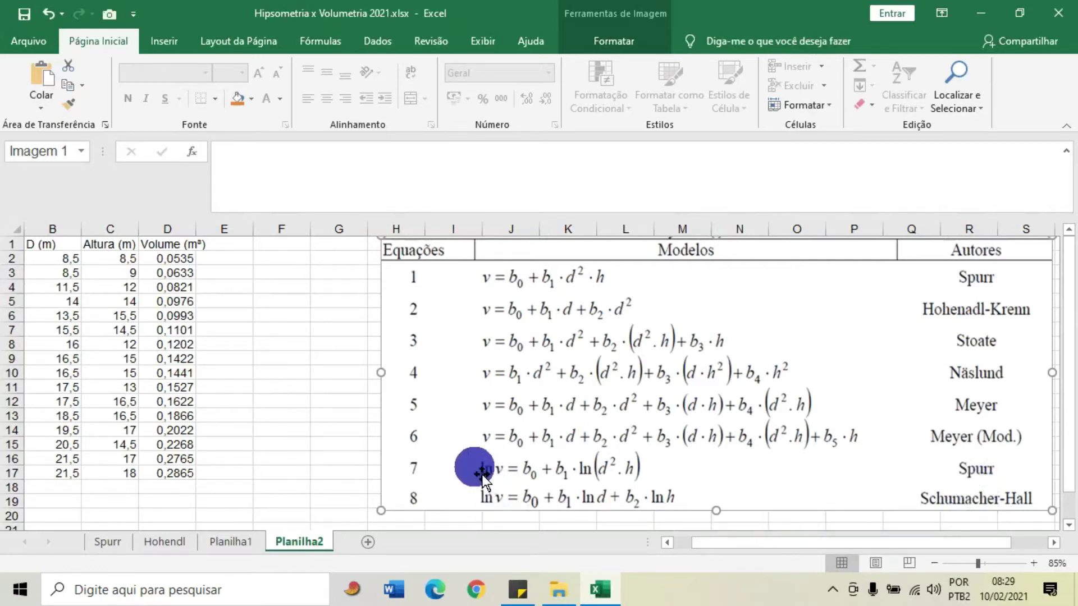
pyautogui.moveTo(746, 541); pyautogui.dragTo(689, 549)
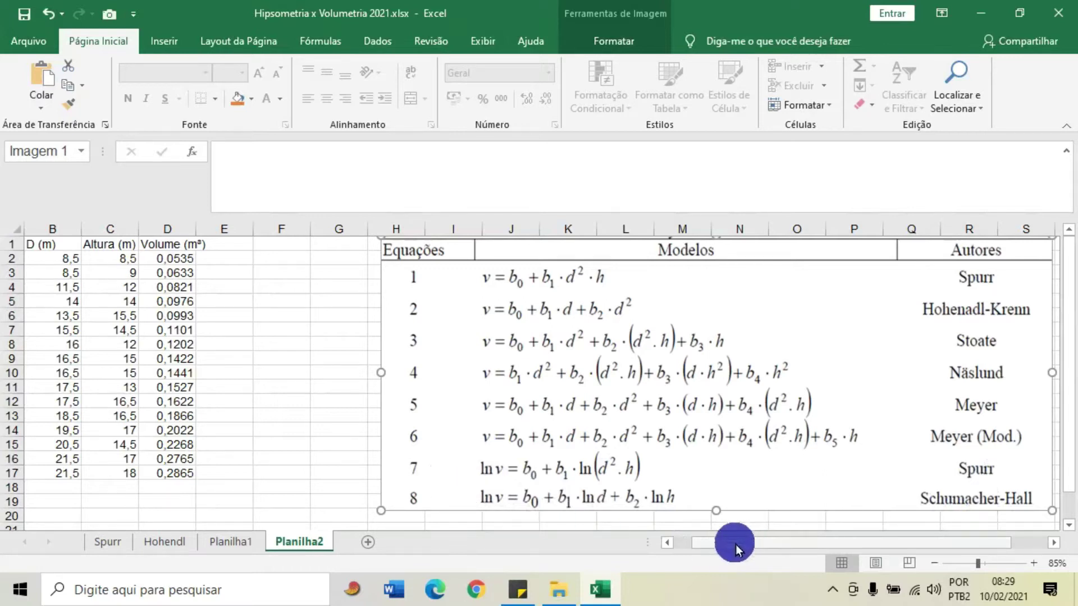
# Enter the headers Y = v in E1 and X1 = d² in F1.
pyautogui.click(275, 258)
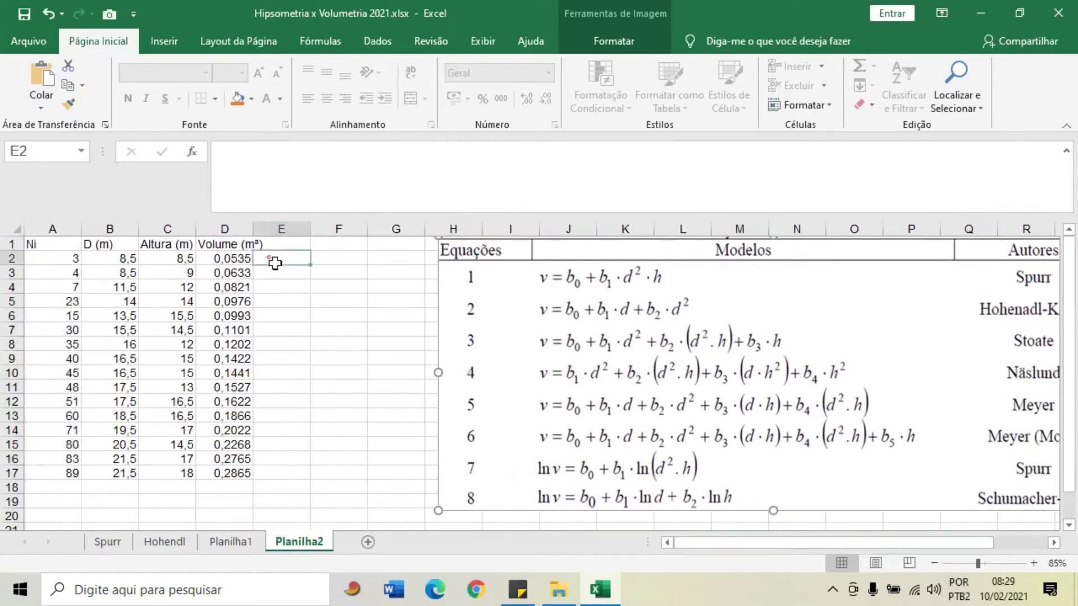
pyautogui.moveTo(755, 345); pyautogui.dragTo(722, 344)
pyautogui.hotkey('ctrl', 'z')
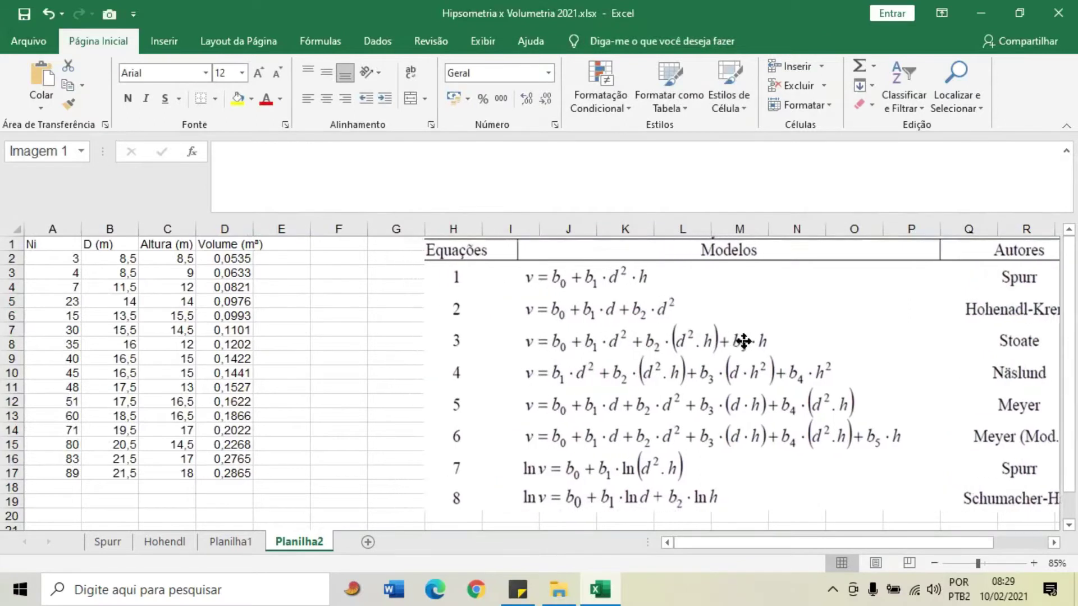
pyautogui.click(723, 342)
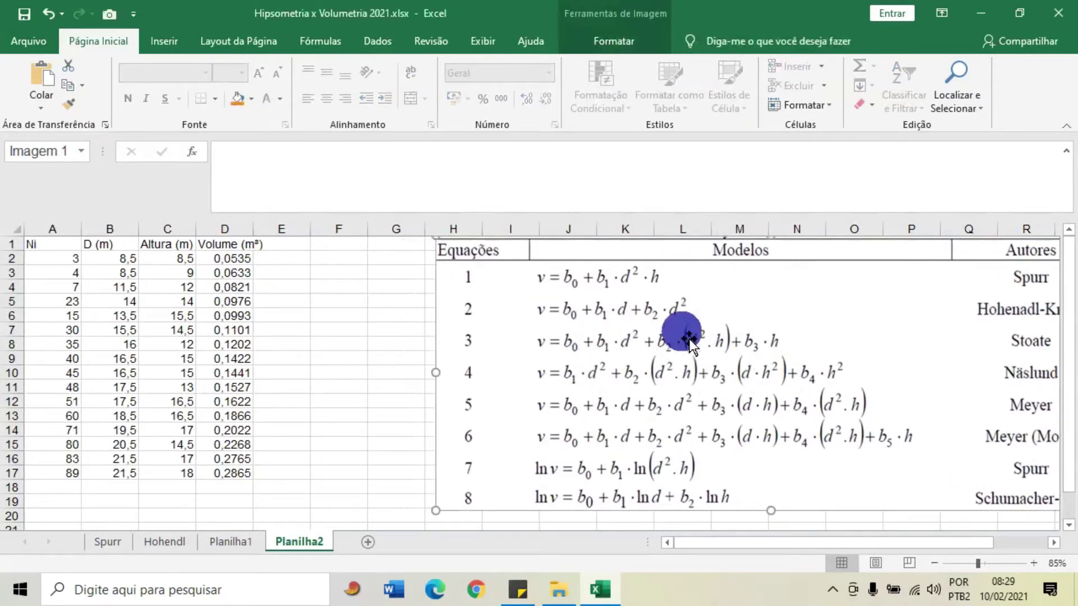
pyautogui.click(282, 244)
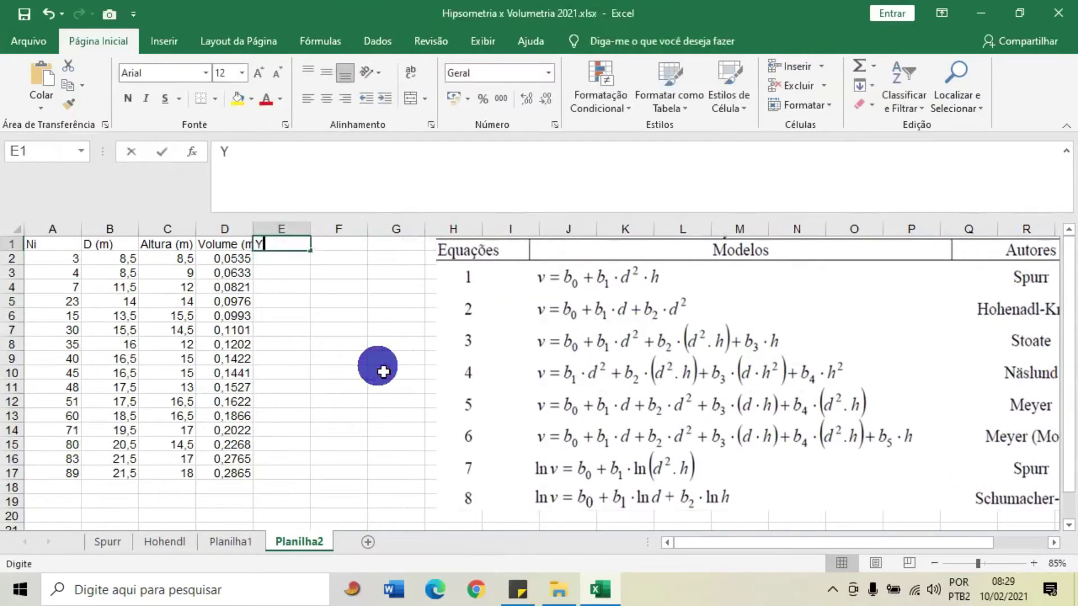
pyautogui.write(' = v')
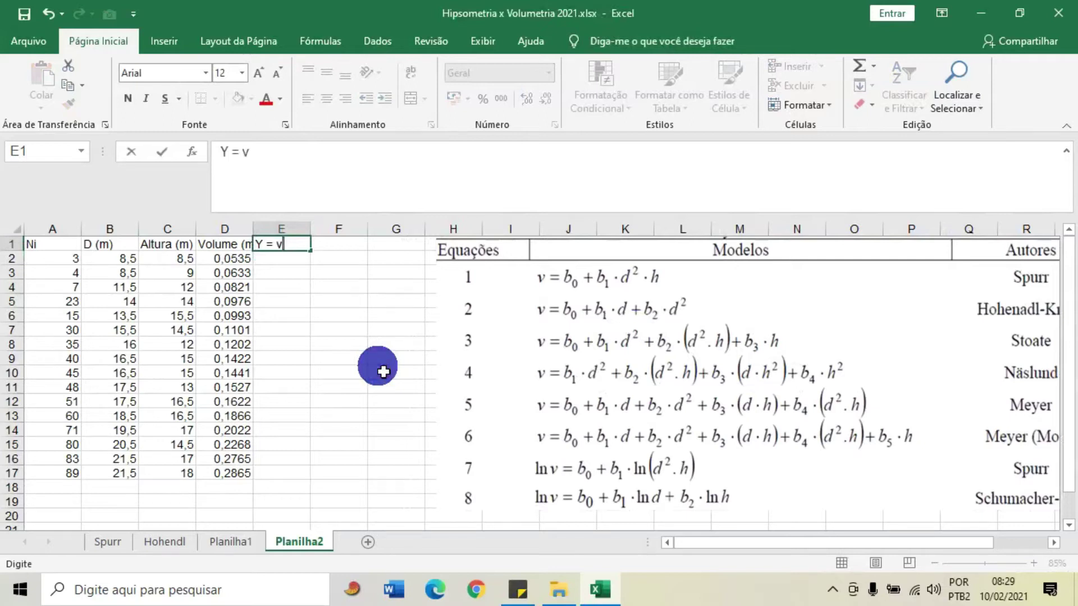
pyautogui.press('Return')
pyautogui.click(335, 245)
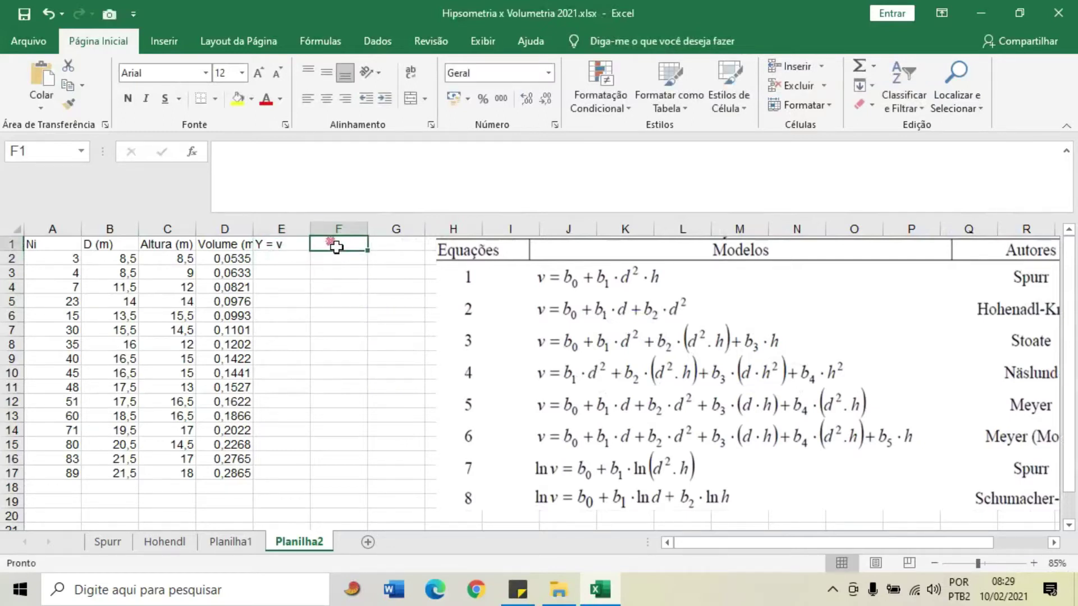
pyautogui.write('X1 = d²')
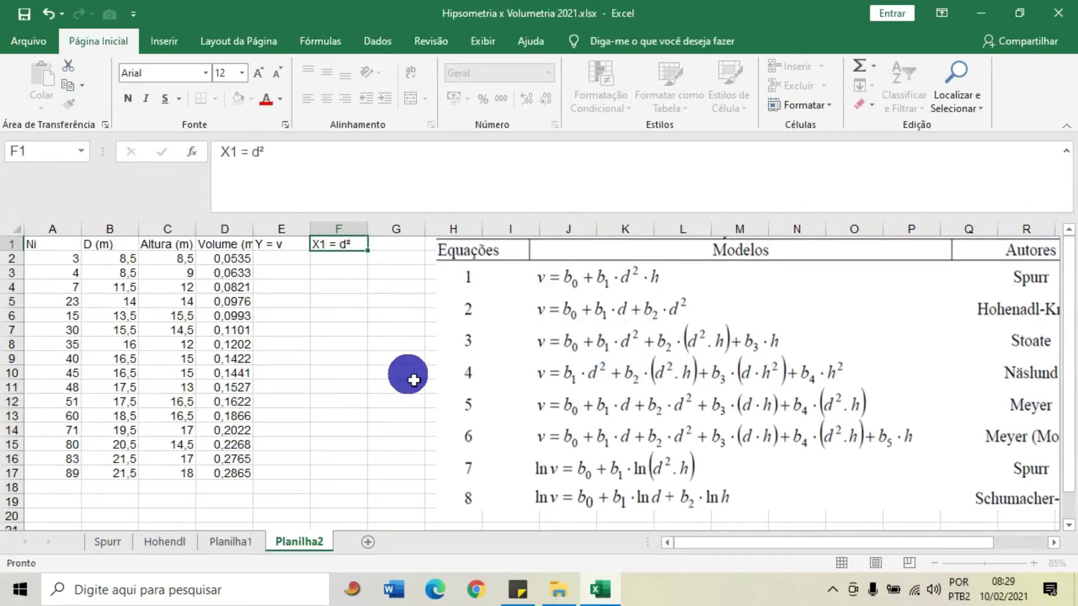
pyautogui.press('Tab')
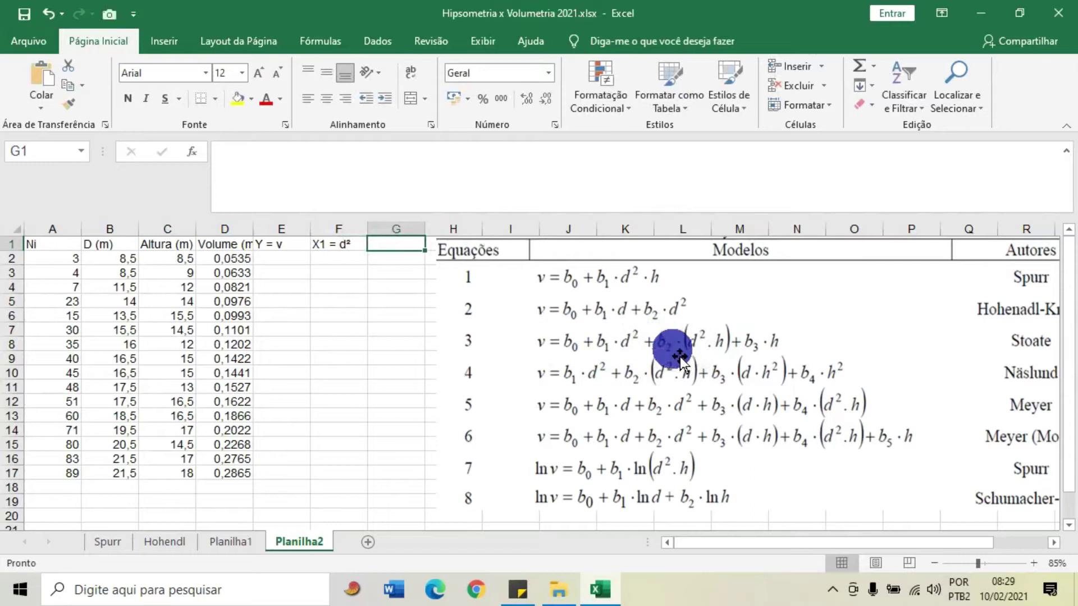
# Enter the headers X2 = d².h in G1 and X3 = h in H1, shifting the equations picture right.
pyautogui.write('X2 =d².h')
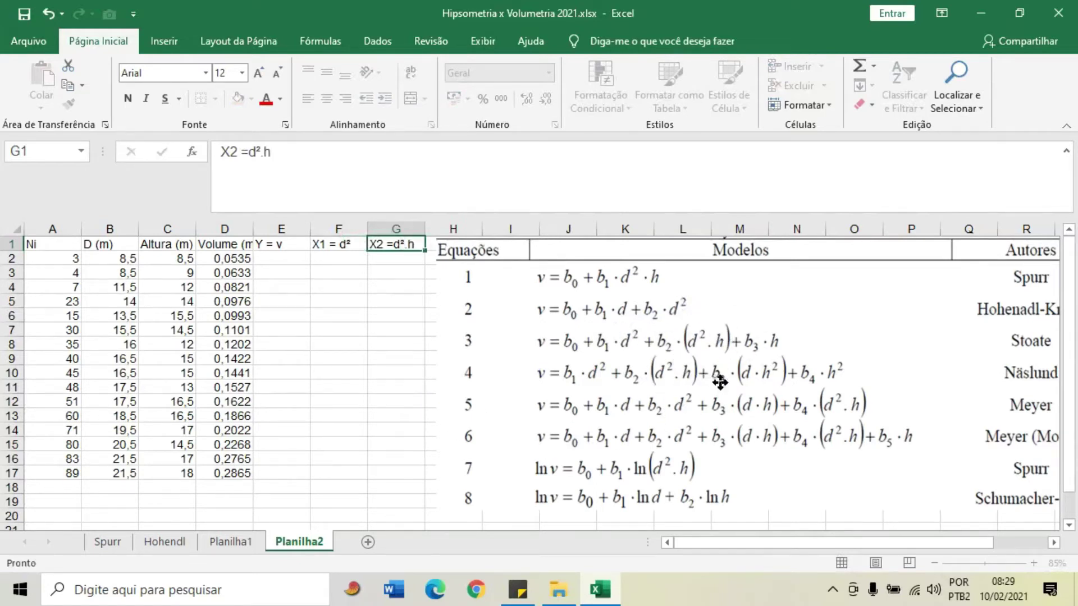
pyautogui.press('Tab')
pyautogui.moveTo(719, 382); pyautogui.dragTo(792, 383)
pyautogui.press('Escape')
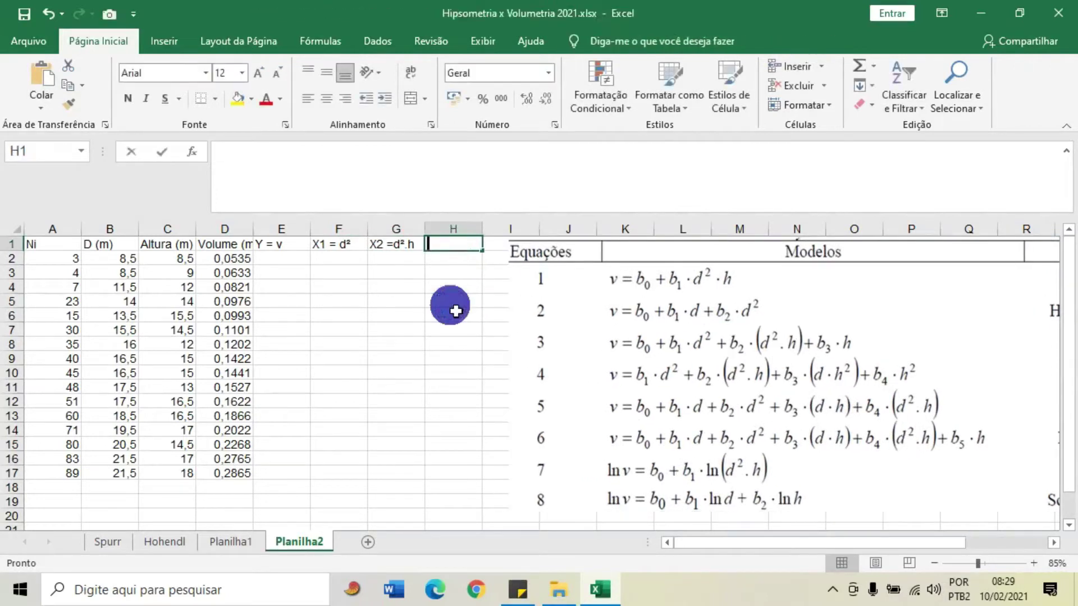
pyautogui.write('X3')
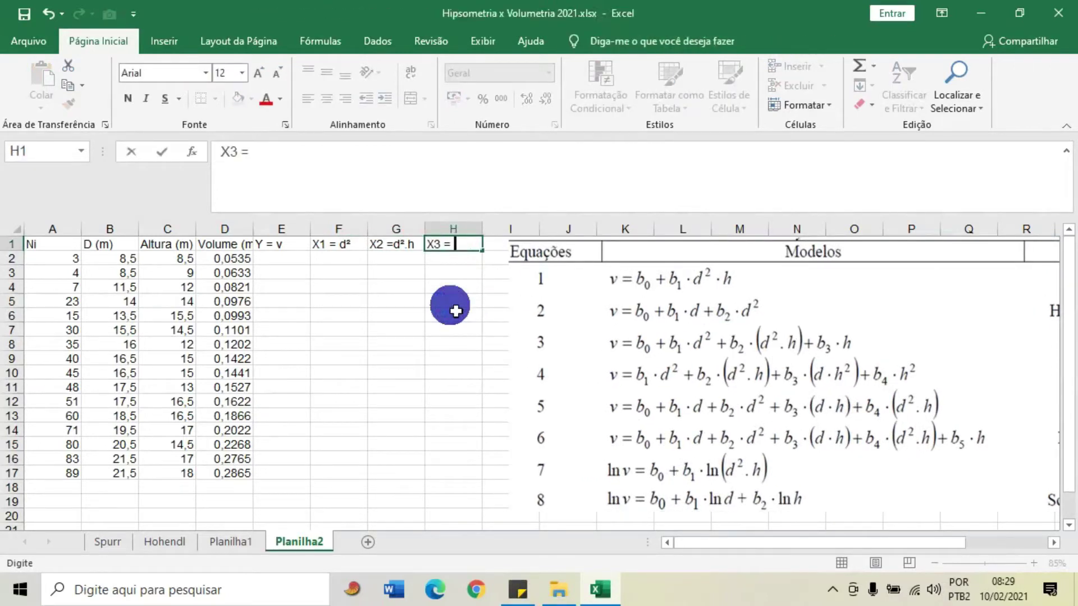
pyautogui.write(' = h')
pyautogui.click(397, 331)
pyautogui.click(455, 244)
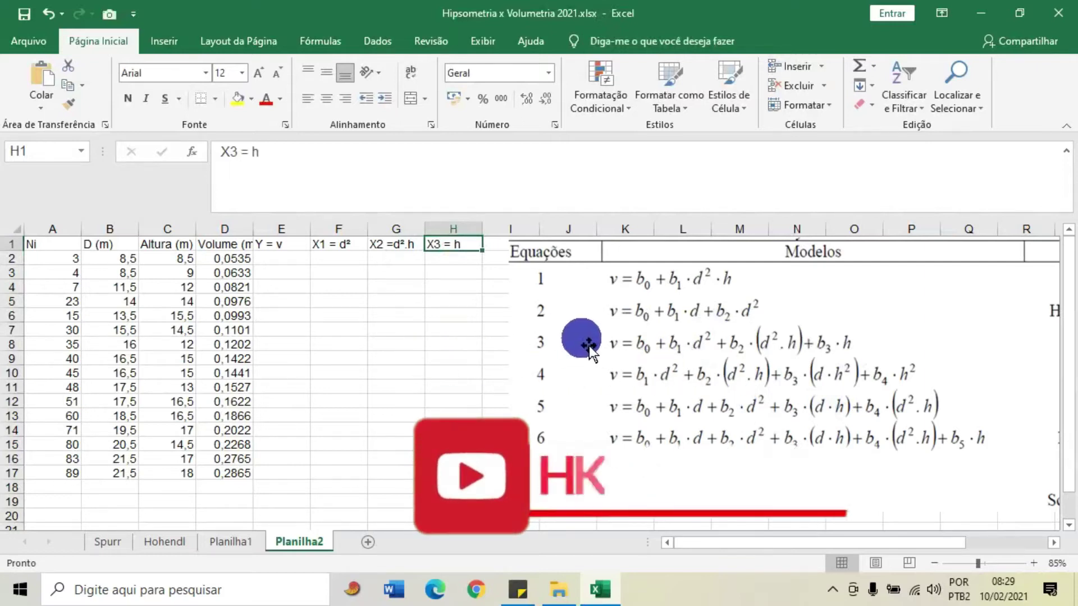
# Nudge the equations picture up and review the new X1–X3 header cells.
pyautogui.moveTo(622, 349); pyautogui.dragTo(622, 347)
pyautogui.click(441, 363)
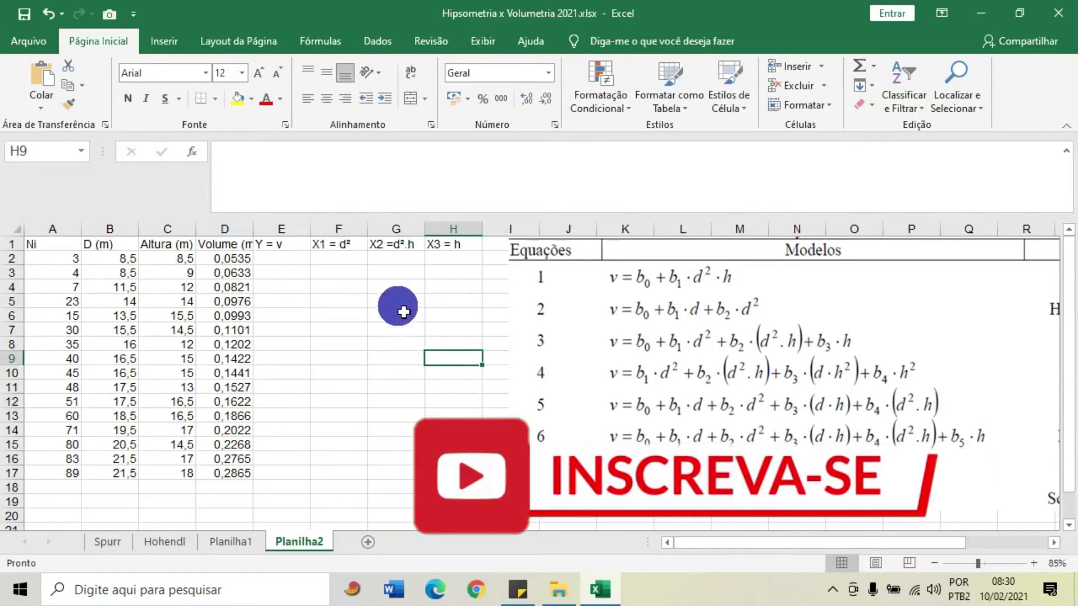
pyautogui.moveTo(339, 257); pyautogui.dragTo(487, 257)
pyautogui.click(474, 316)
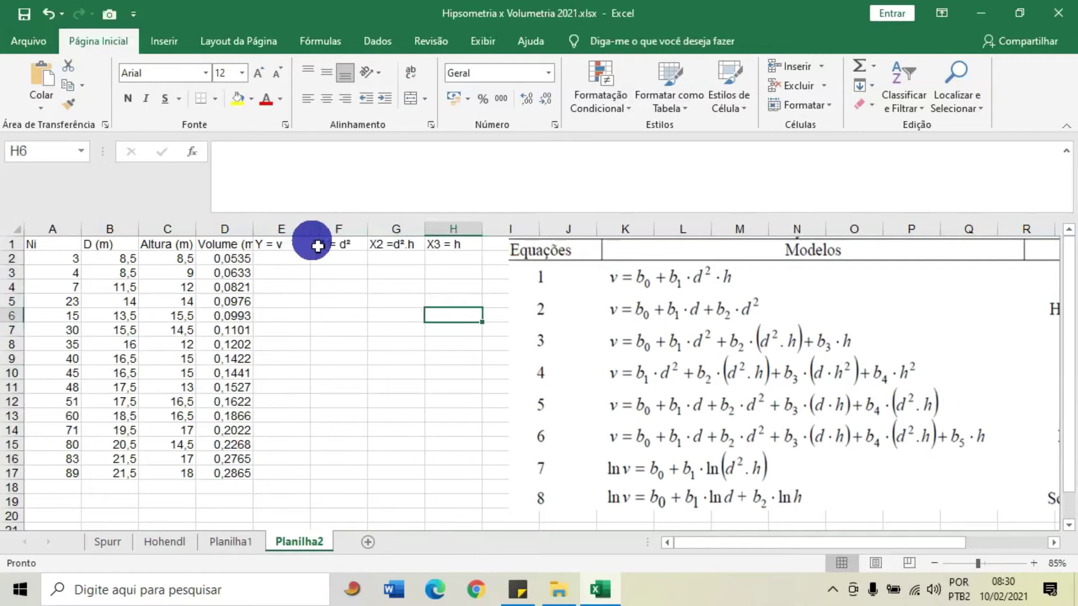
pyautogui.moveTo(325, 244); pyautogui.dragTo(454, 244)
pyautogui.click(354, 376)
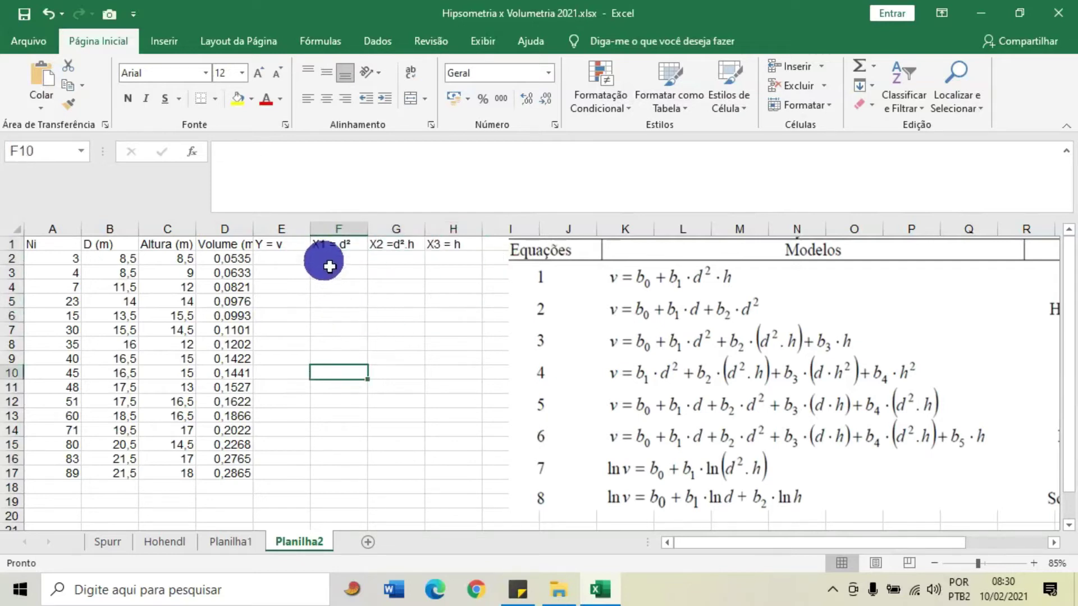
# Enter =D2 in E2 and fill it down to row 17 to copy each tree's volume.
pyautogui.click(284, 259)
pyautogui.write('=')
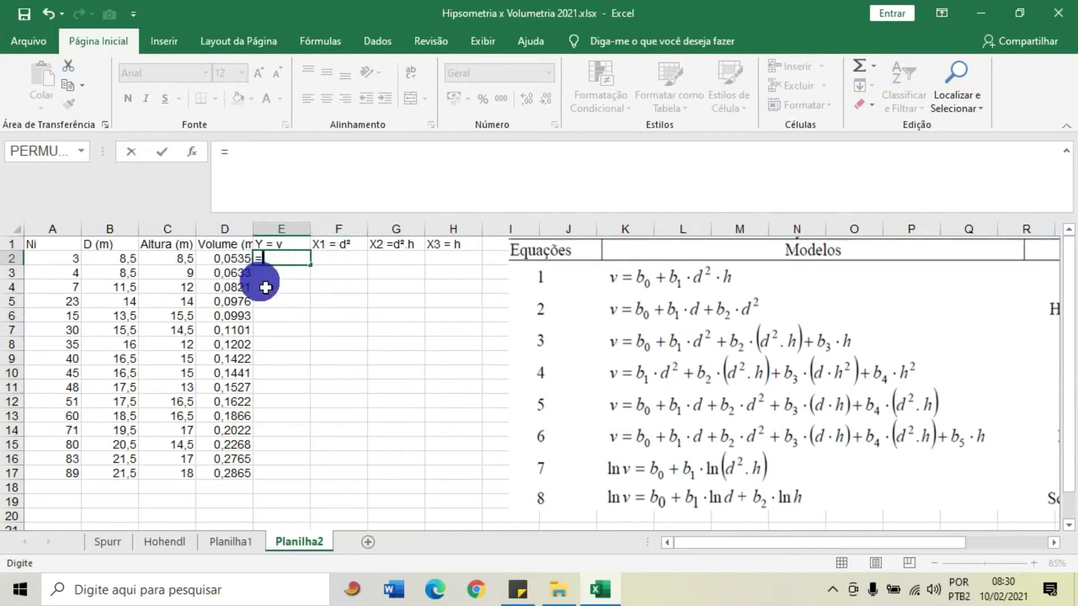
pyautogui.press('Escape')
pyautogui.keyDown('ctrl'); pyautogui.scroll(1, 265, 288); pyautogui.keyUp('ctrl')
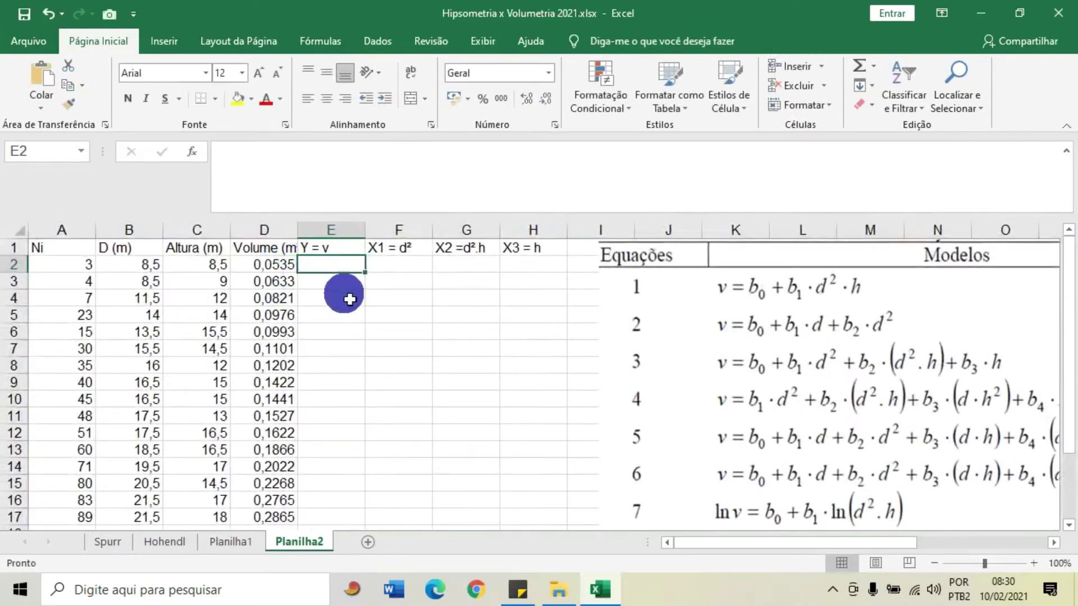
pyautogui.write('=')
pyautogui.click(275, 268)
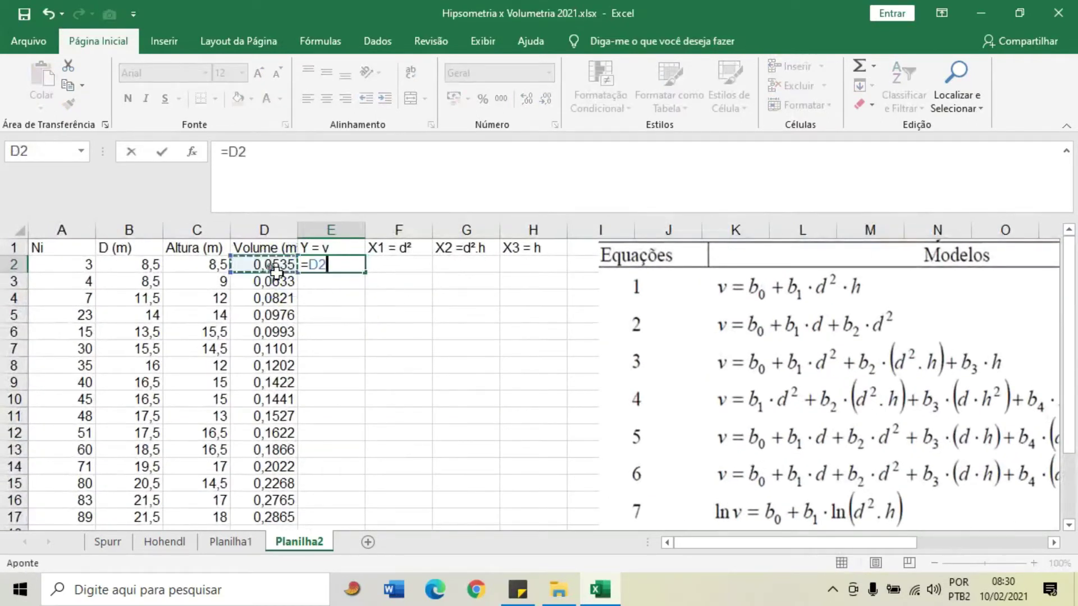
pyautogui.press('Return')
pyautogui.click(359, 264)
pyautogui.scroll(-1, 366, 274)
pyautogui.scroll(1, 366, 274)
pyautogui.doubleClick(365, 273)
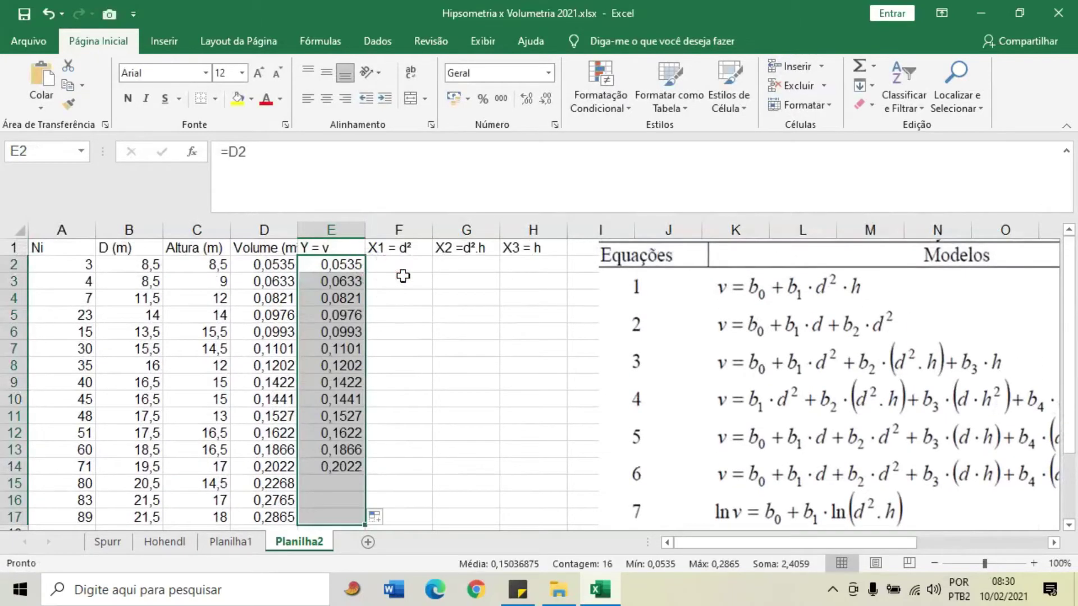
# Enter =B2^2 in F2 and fill it down column F for squared diameters.
pyautogui.click(401, 268)
pyautogui.write('=')
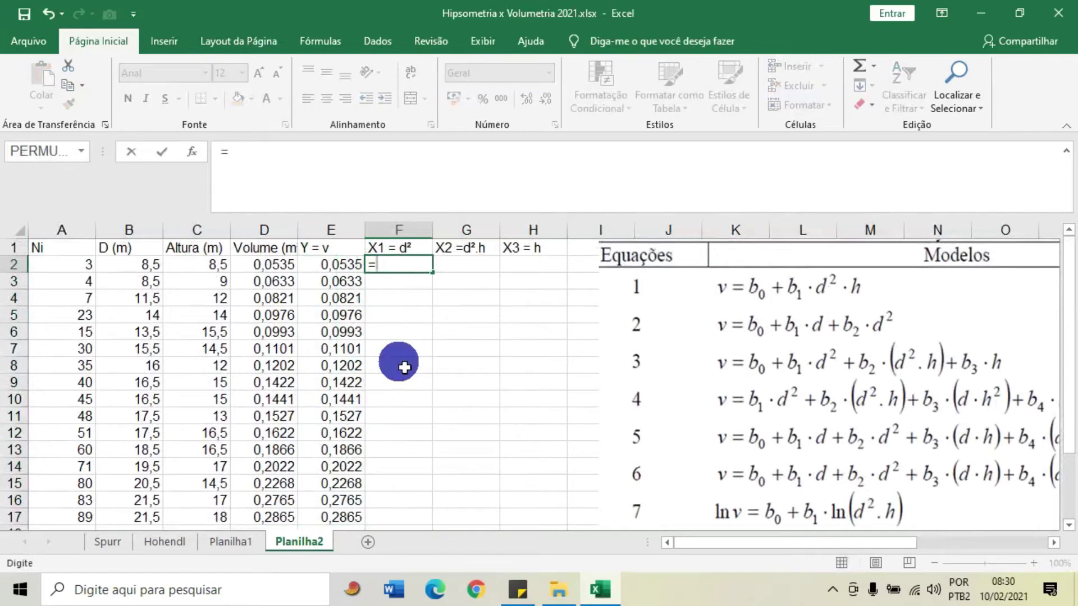
pyautogui.click(138, 271)
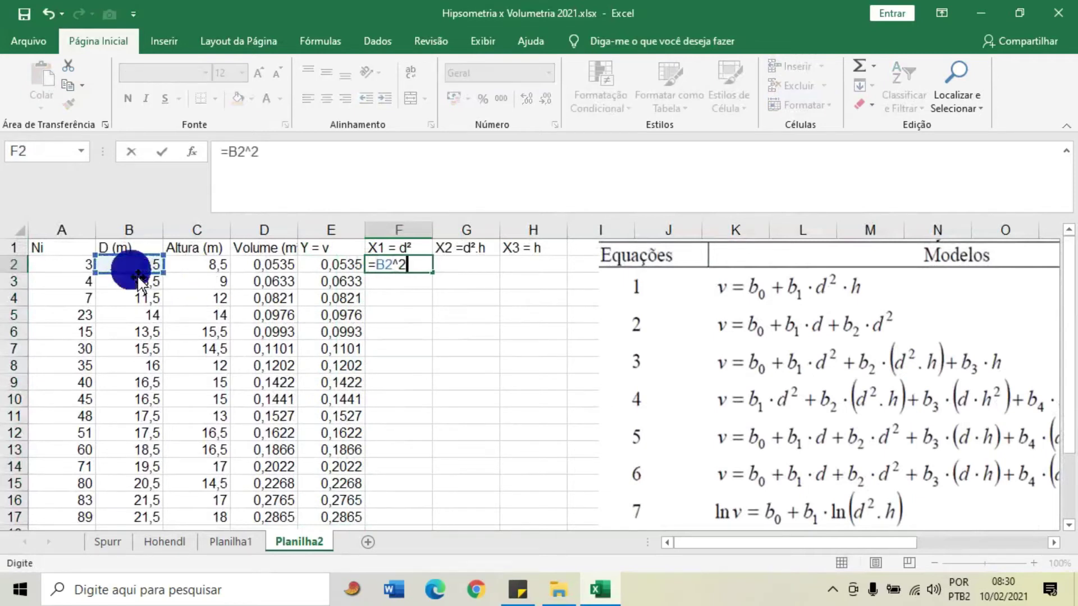
pyautogui.press('Return')
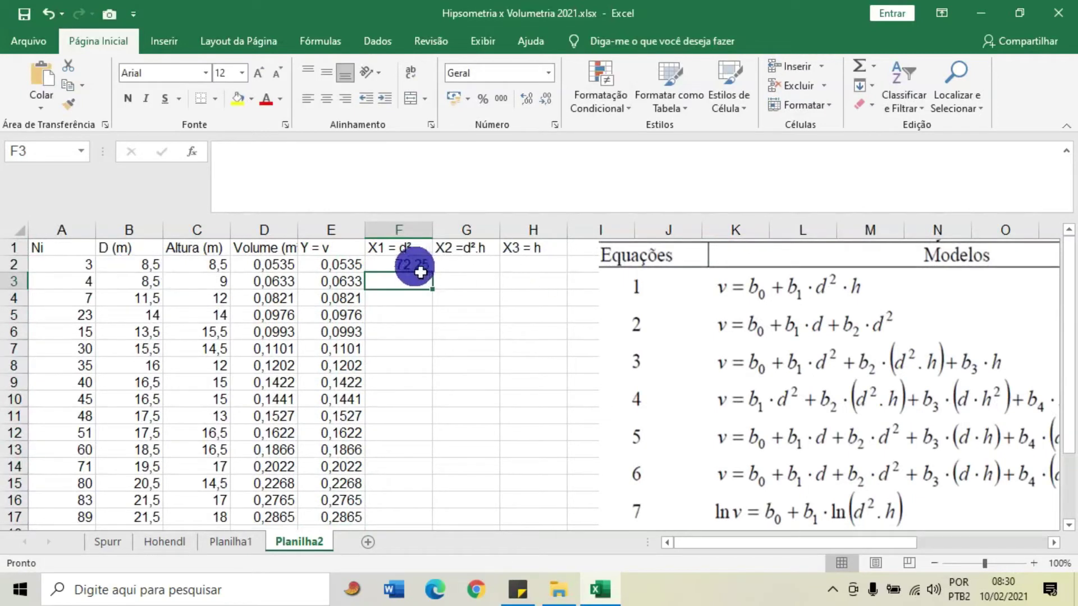
pyautogui.click(433, 269)
pyautogui.doubleClick(437, 279)
pyautogui.click(466, 265)
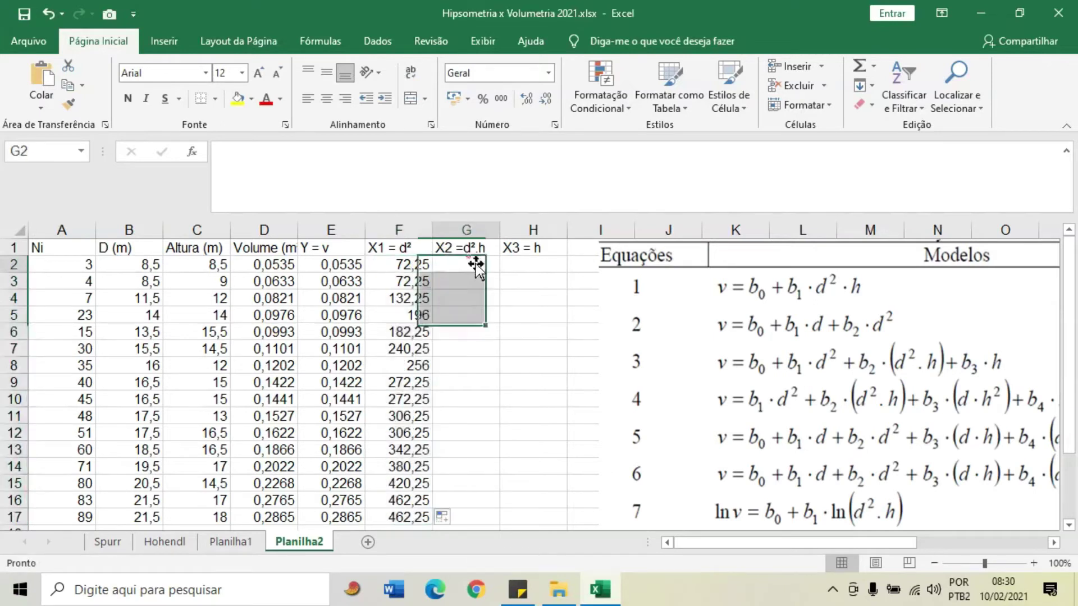
# Enter the formula =(B2^2)*C2 in G2.
pyautogui.write('=')
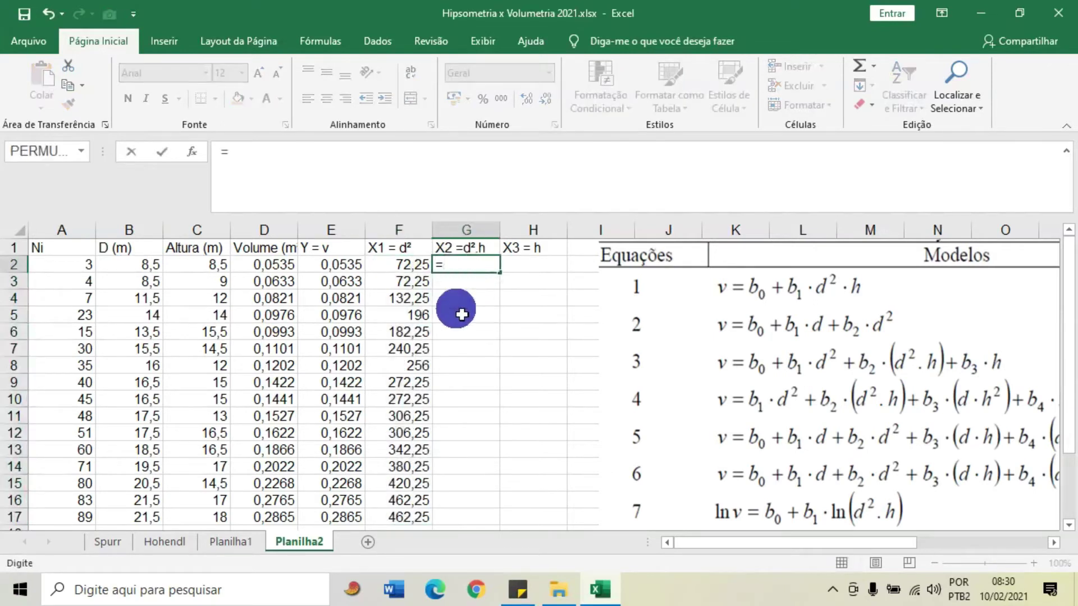
pyautogui.click(135, 264)
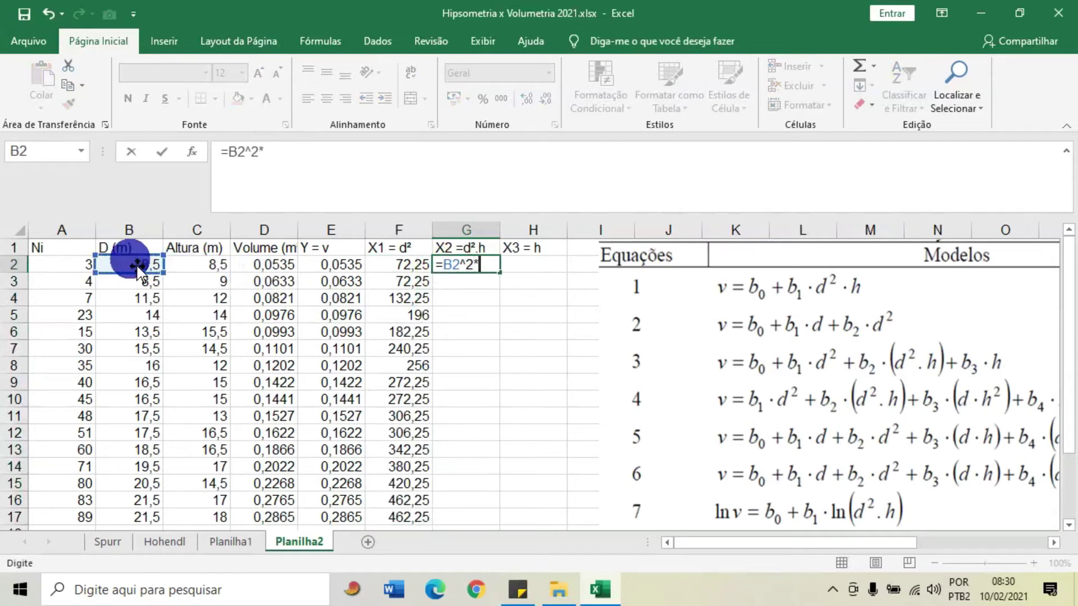
pyautogui.click(214, 265)
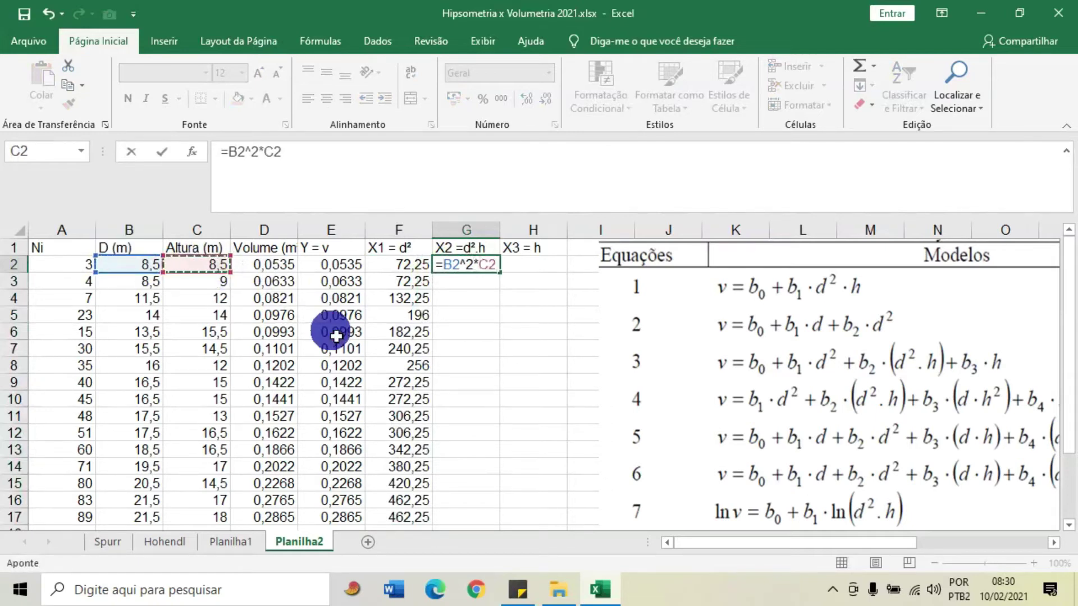
pyautogui.press('Return')
pyautogui.click(466, 270)
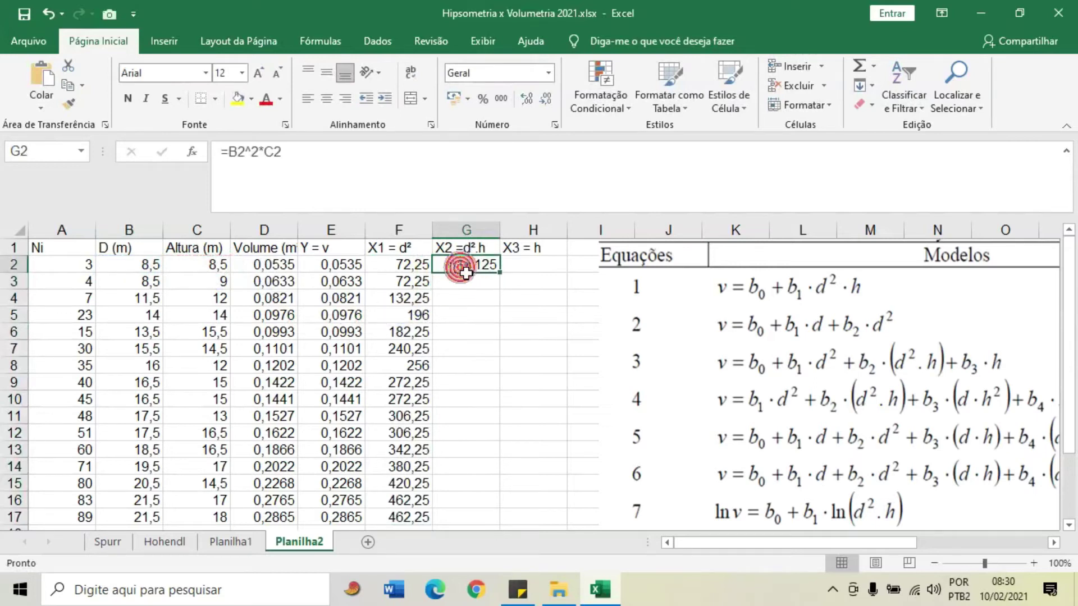
pyautogui.click(260, 152)
pyautogui.write(')')
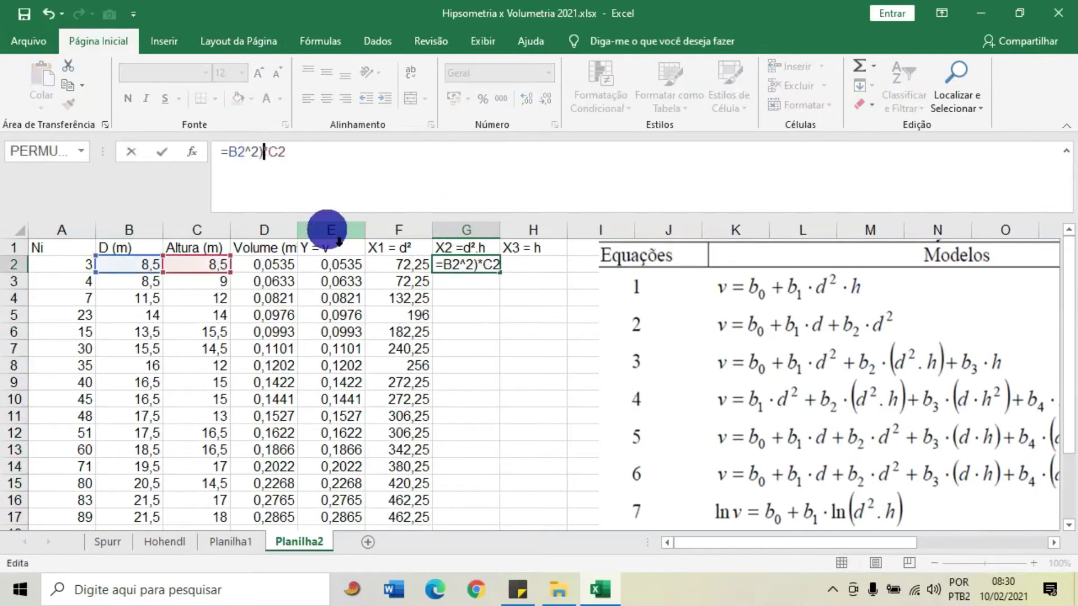
pyautogui.write('(')
pyautogui.press('Return')
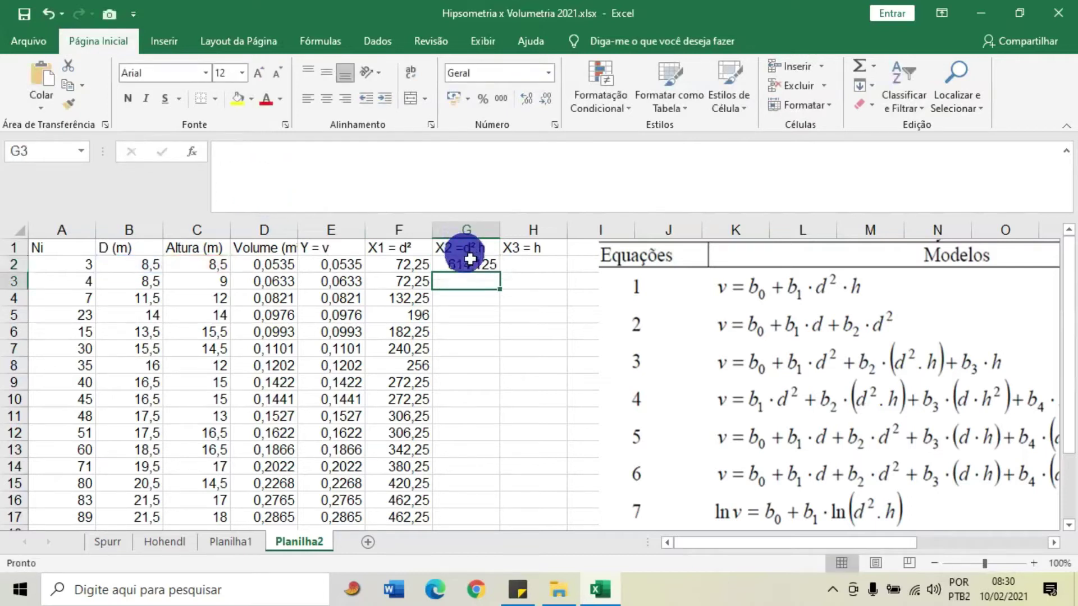
# Fill the G2 formula down to G17, giving 614,125 through 8320,5.
pyautogui.click(481, 270)
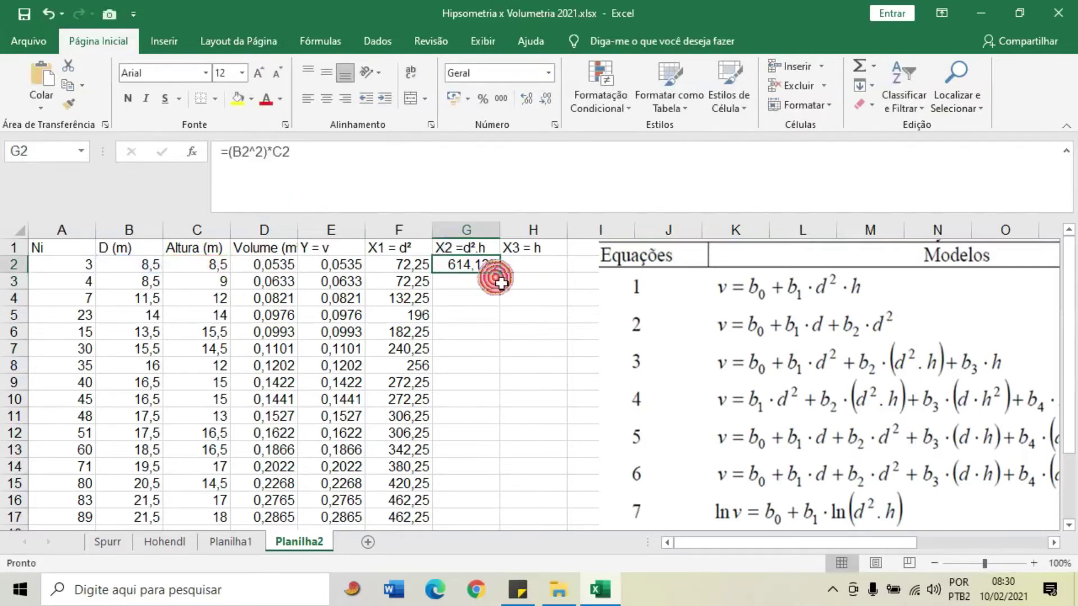
pyautogui.doubleClick(508, 276)
pyautogui.scroll(-2, 494, 277)
pyautogui.scroll(2, 503, 272)
pyautogui.click(536, 250)
pyautogui.click(530, 266)
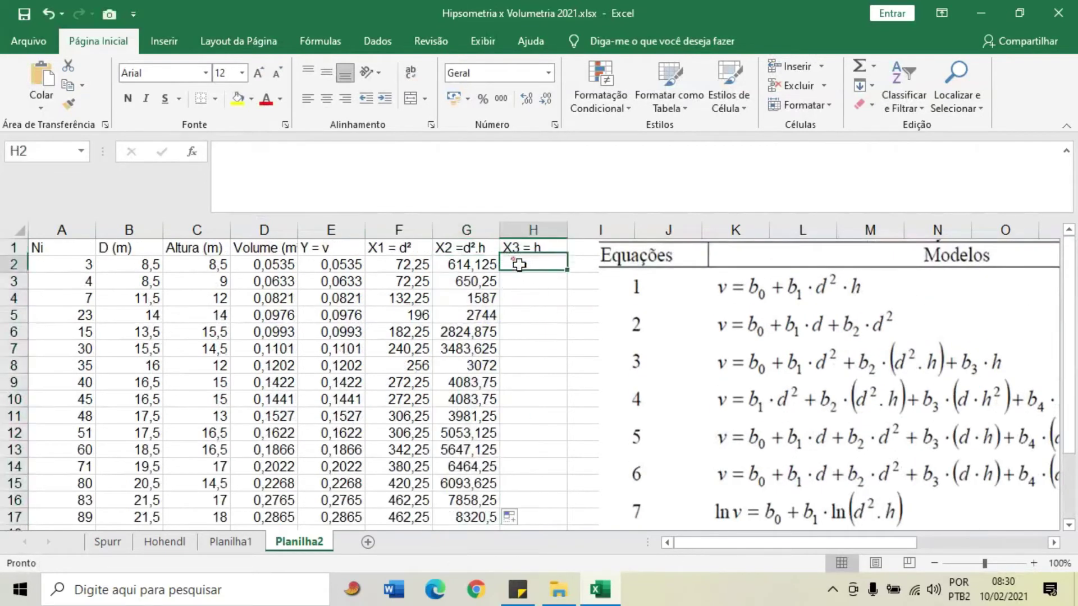
# Enter =C2 in H2 and fill it down to row 17 for tree heights.
pyautogui.write('=')
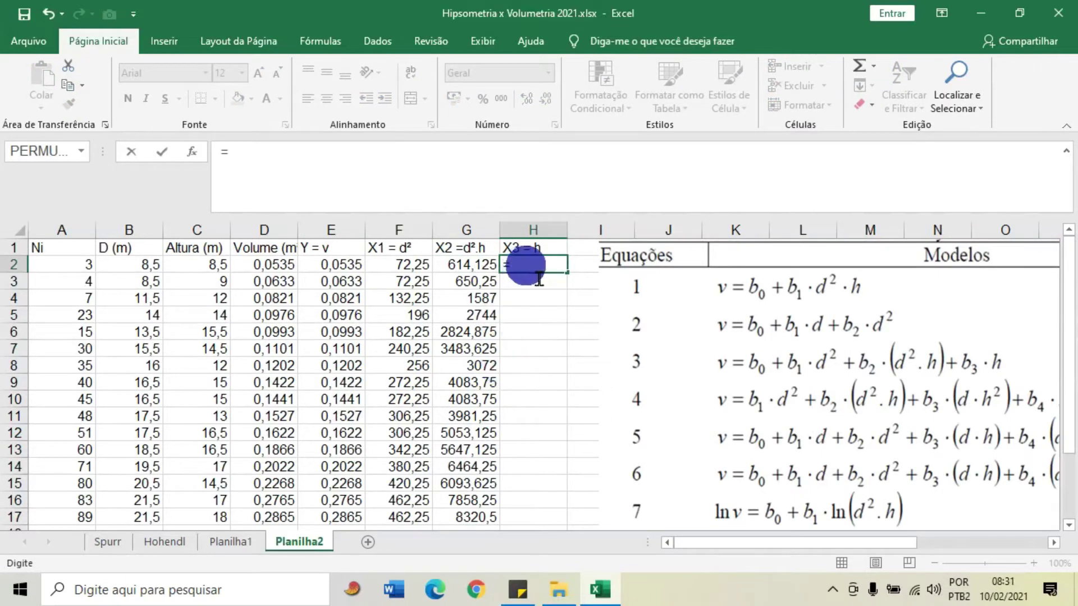
pyautogui.click(205, 268)
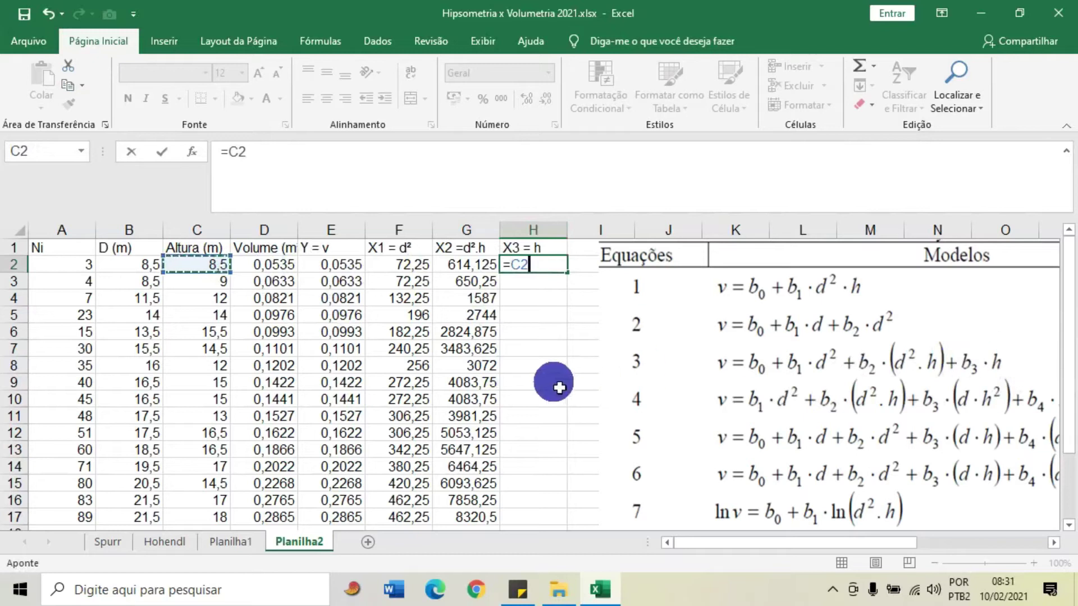
pyautogui.press('Return')
pyautogui.click(559, 265)
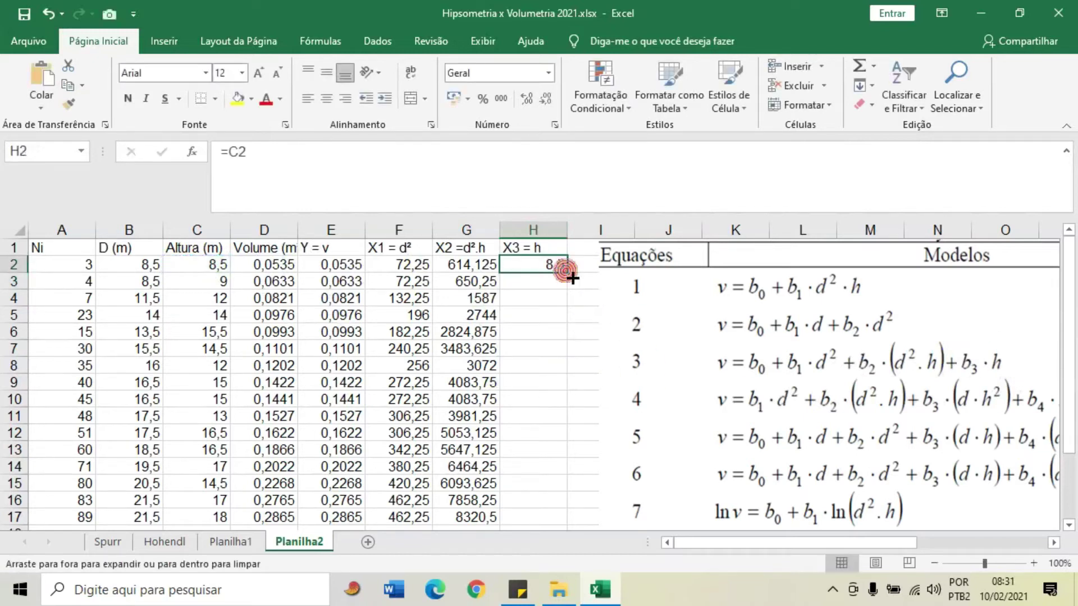
pyautogui.doubleClick(566, 272)
pyautogui.scroll(-2, 492, 440)
pyautogui.scroll(2, 393, 337)
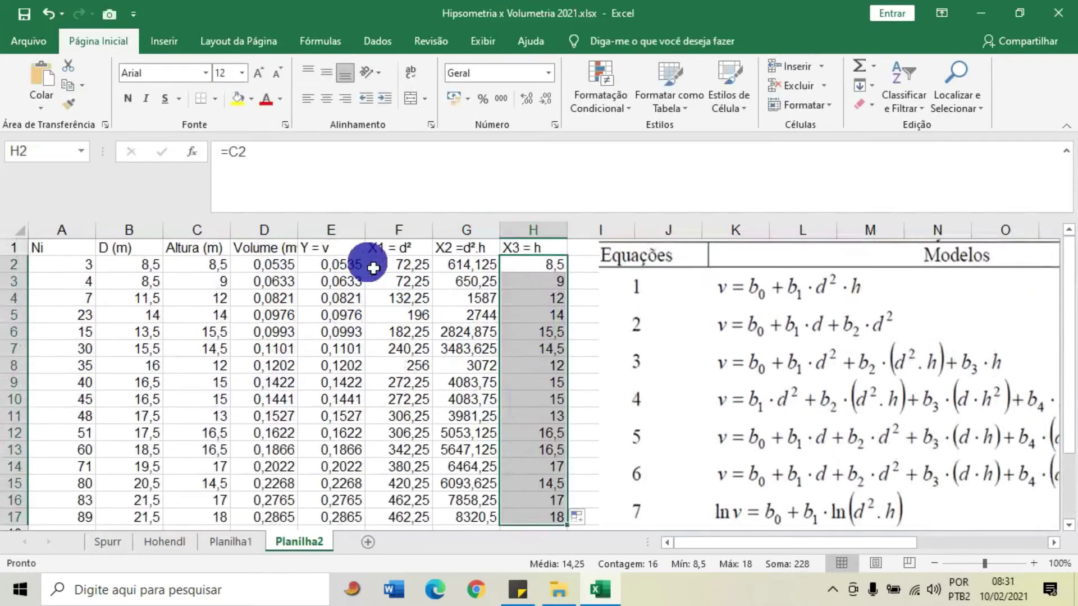
# Shade columns E–H orange.
pyautogui.moveTo(331, 230); pyautogui.dragTo(524, 241)
pyautogui.click(251, 99)
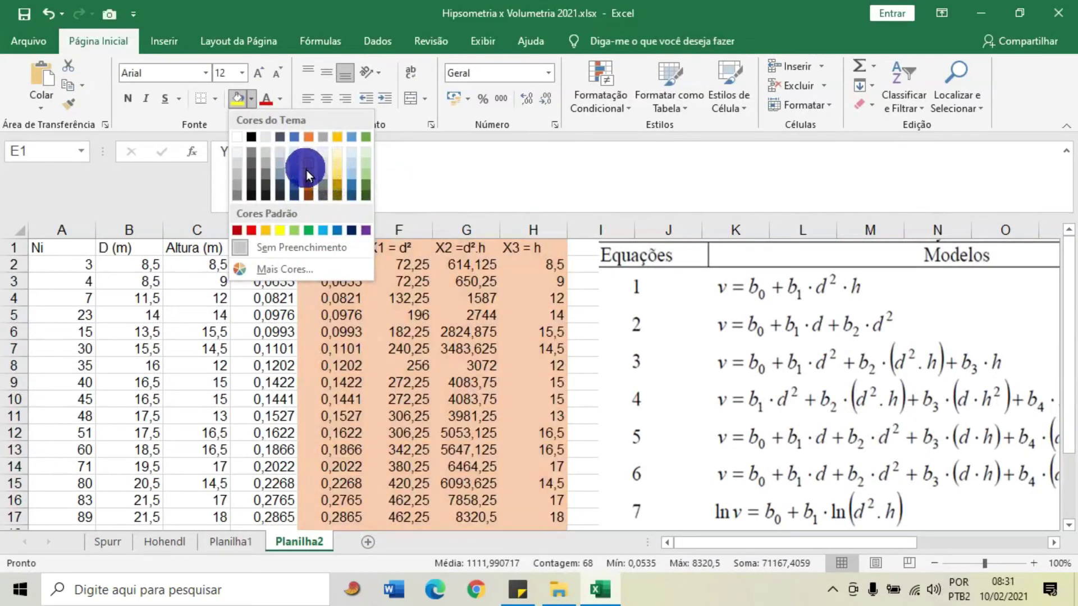
pyautogui.click(306, 171)
pyautogui.click(468, 348)
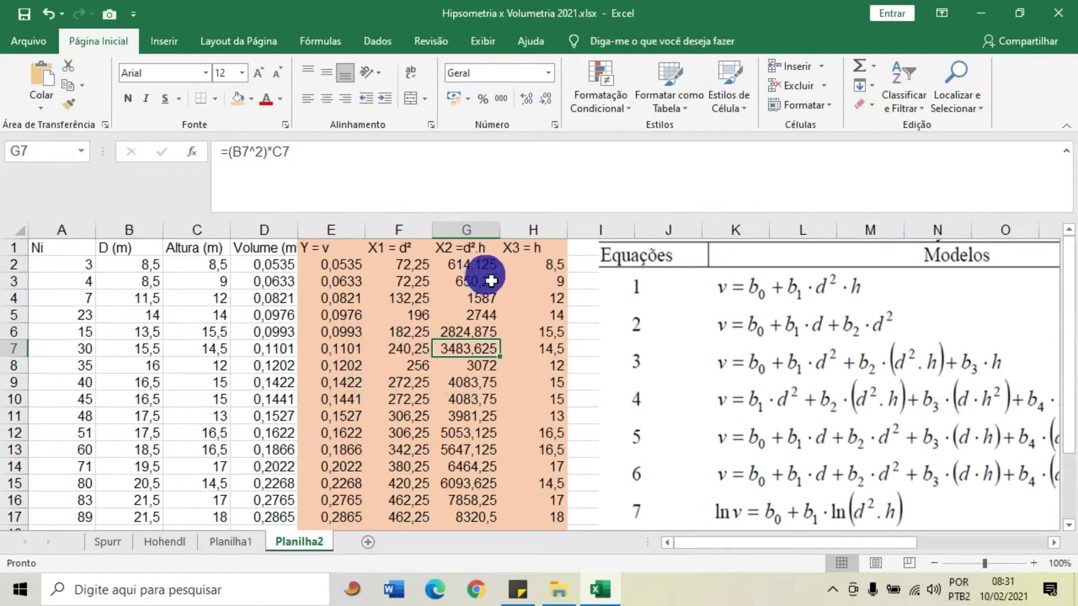
# Move the equations image slightly to the right.
pyautogui.moveTo(534, 264); pyautogui.dragTo(549, 342)
pyautogui.scroll(-1, 549, 341)
pyautogui.scroll(1, 549, 342)
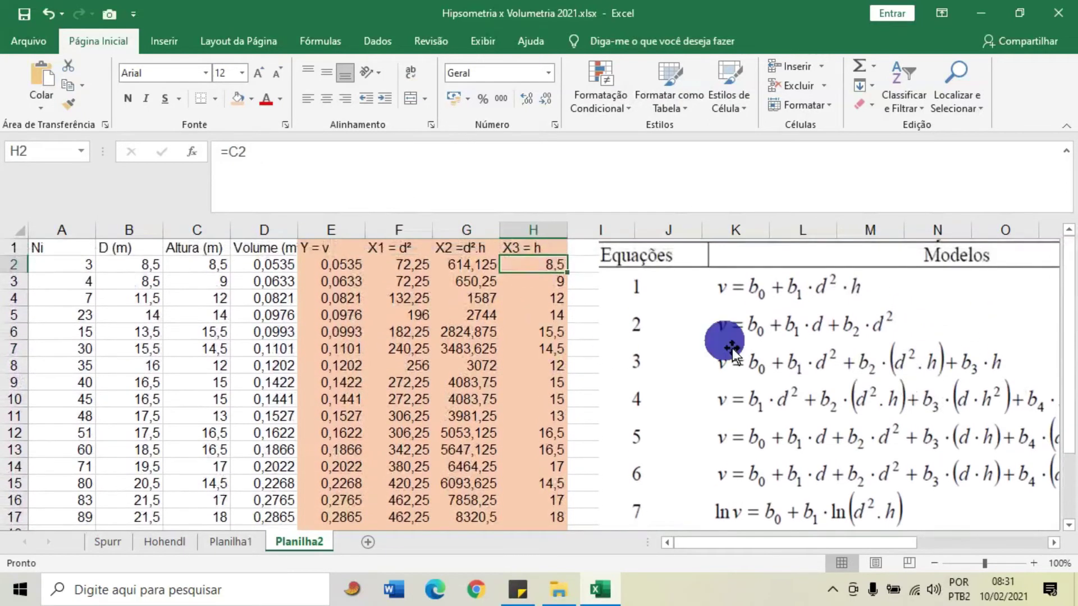
pyautogui.click(774, 348)
pyautogui.moveTo(774, 348); pyautogui.dragTo(806, 349)
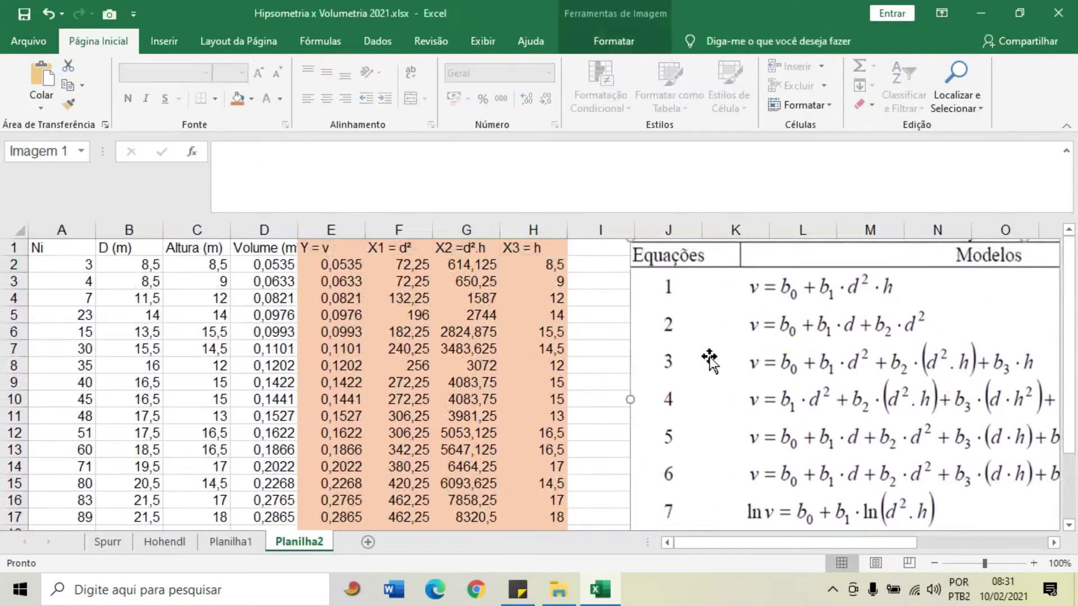
pyautogui.click(584, 337)
pyautogui.moveTo(515, 258); pyautogui.dragTo(533, 399)
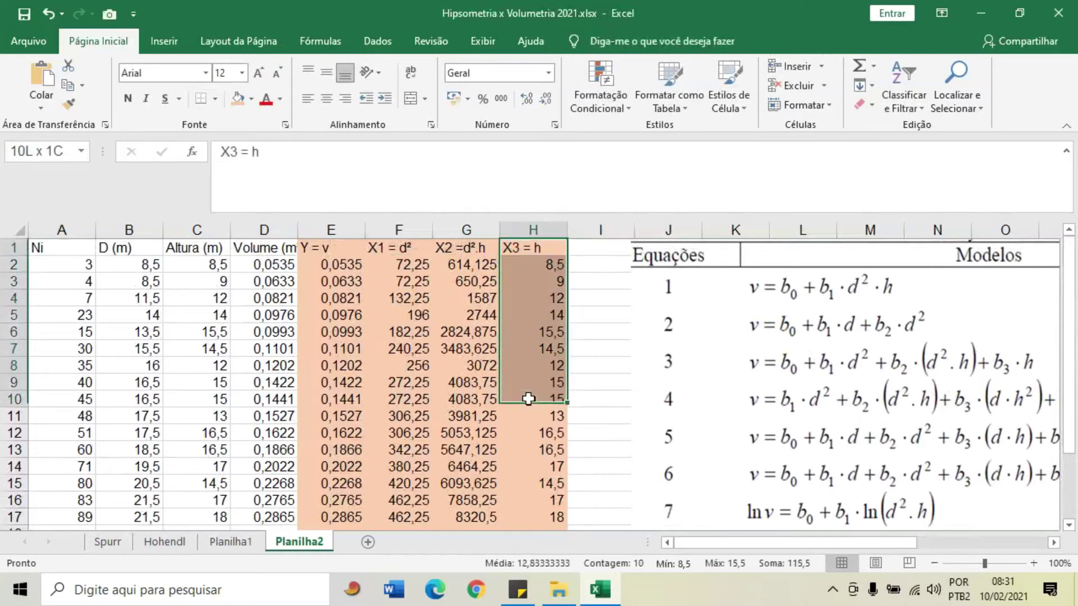
pyautogui.click(466, 314)
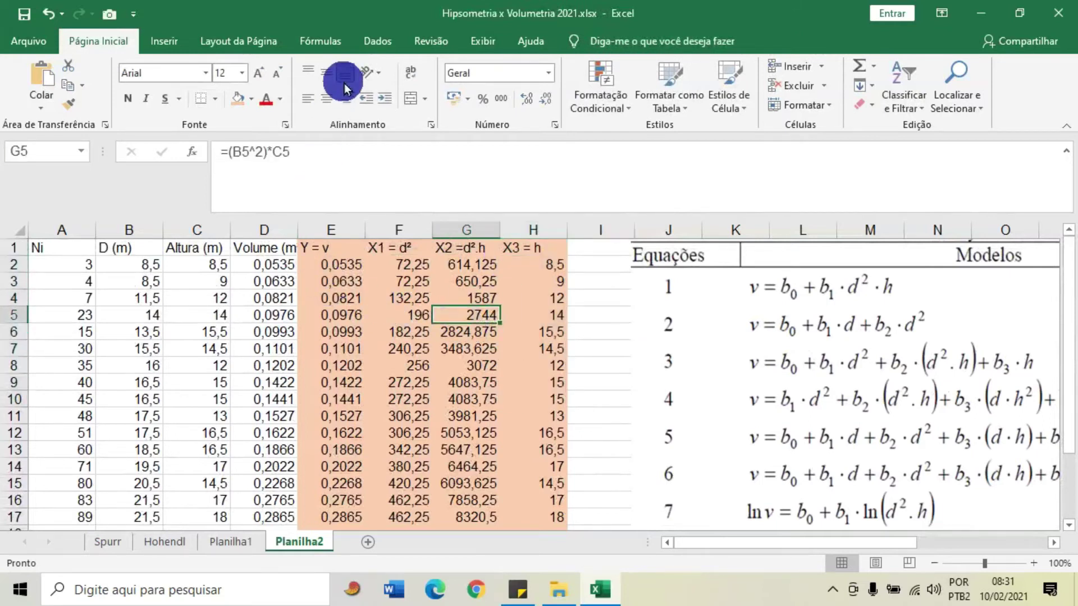
# Open the Regressão tool from Dados > Análise de Dados.
pyautogui.click(377, 40)
pyautogui.click(977, 70)
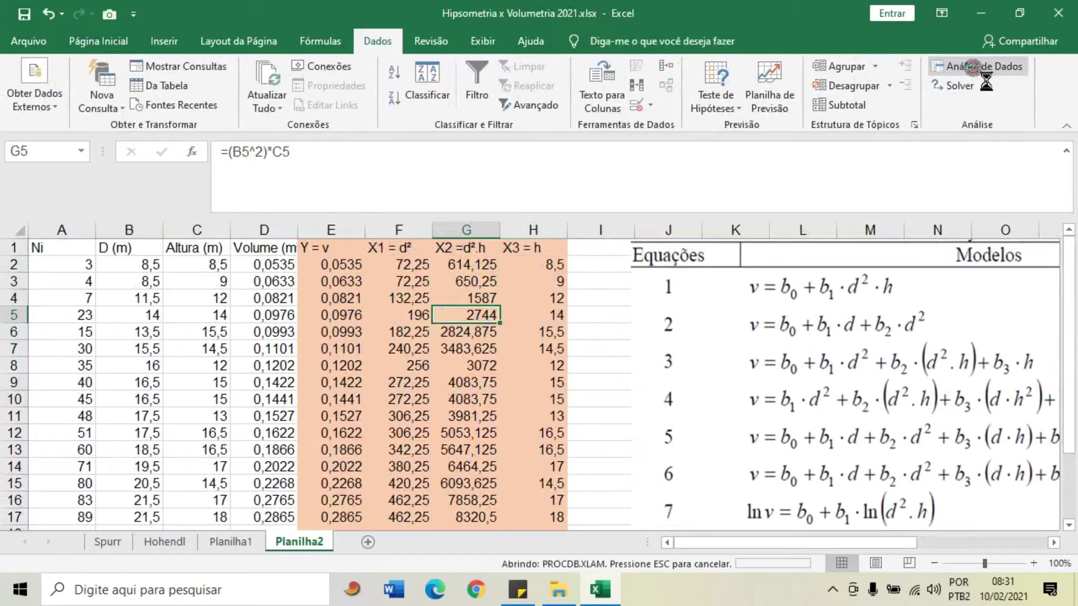
pyautogui.scroll(-2, 779, 346)
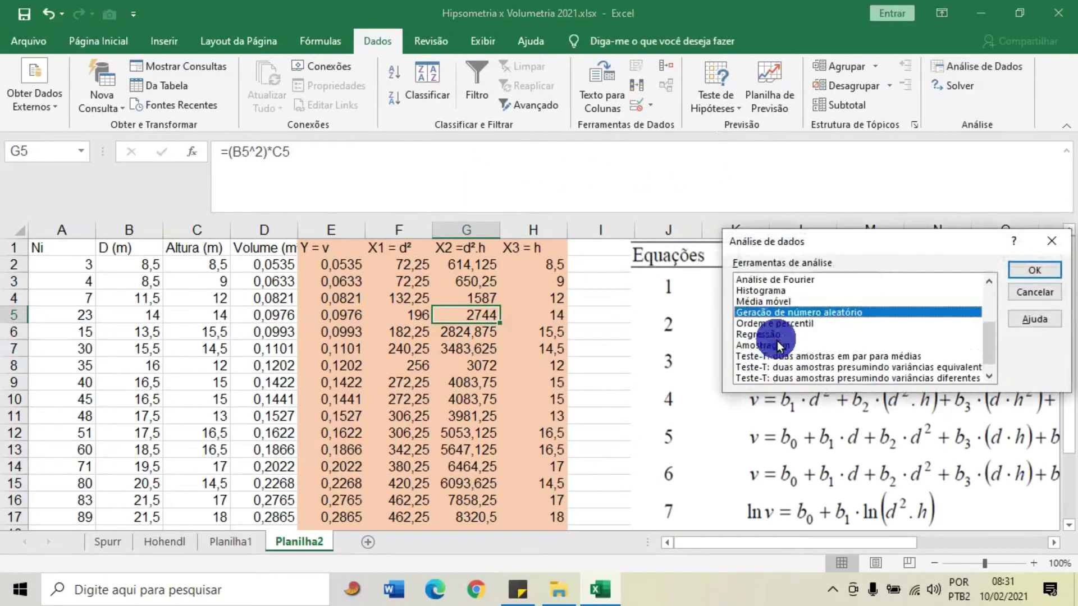
pyautogui.click(774, 337)
pyautogui.click(1036, 272)
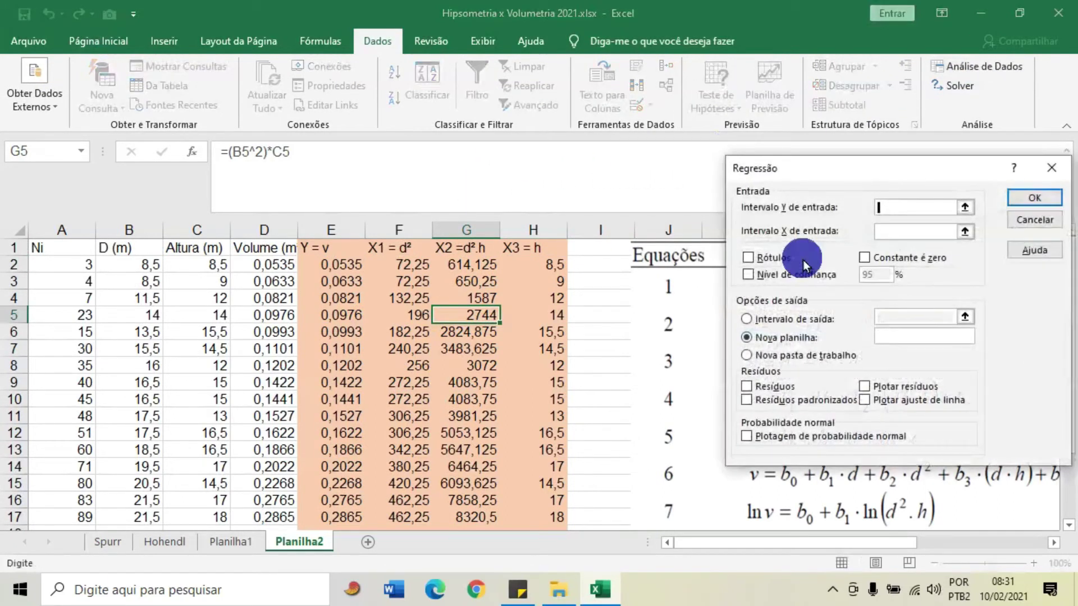
pyautogui.moveTo(810, 161)
pyautogui.mouseDown()
pyautogui.moveTo(764, 163)
pyautogui.moveTo(725, 140)
pyautogui.mouseUp()
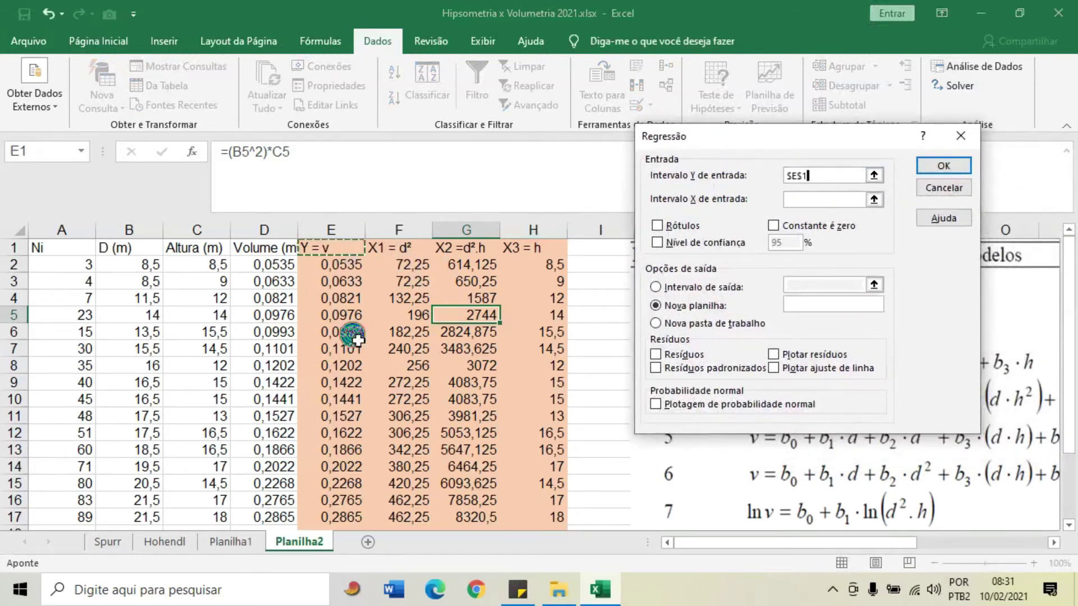
# Run the regression with Y range E1:E17, X range F1:H17, Rótulos and normal probability plot.
pyautogui.moveTo(352, 336); pyautogui.dragTo(344, 472)
pyautogui.click(830, 200)
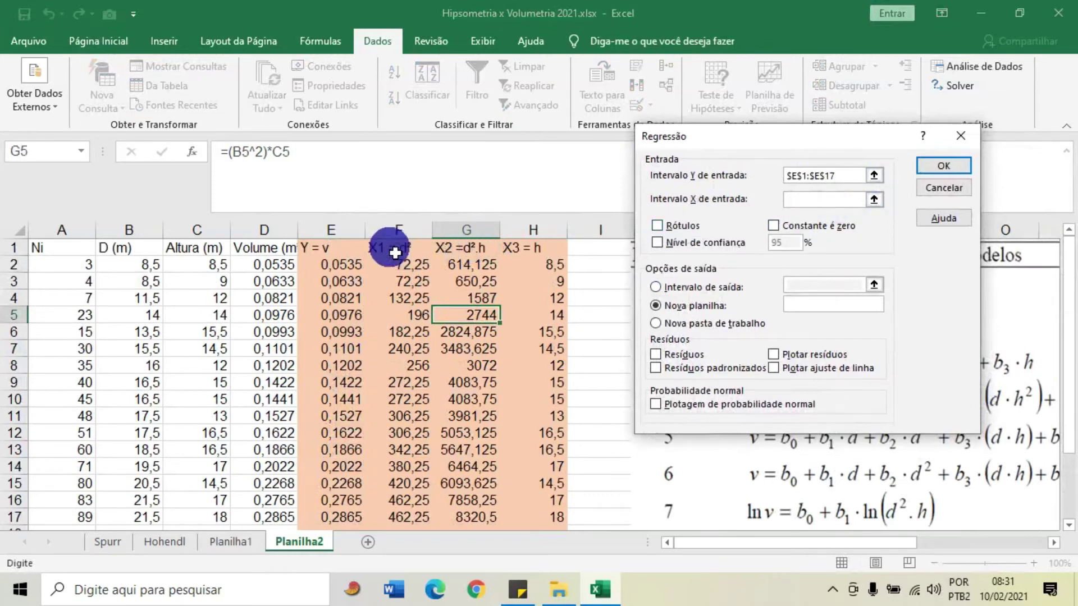
pyautogui.moveTo(395, 253); pyautogui.dragTo(398, 252)
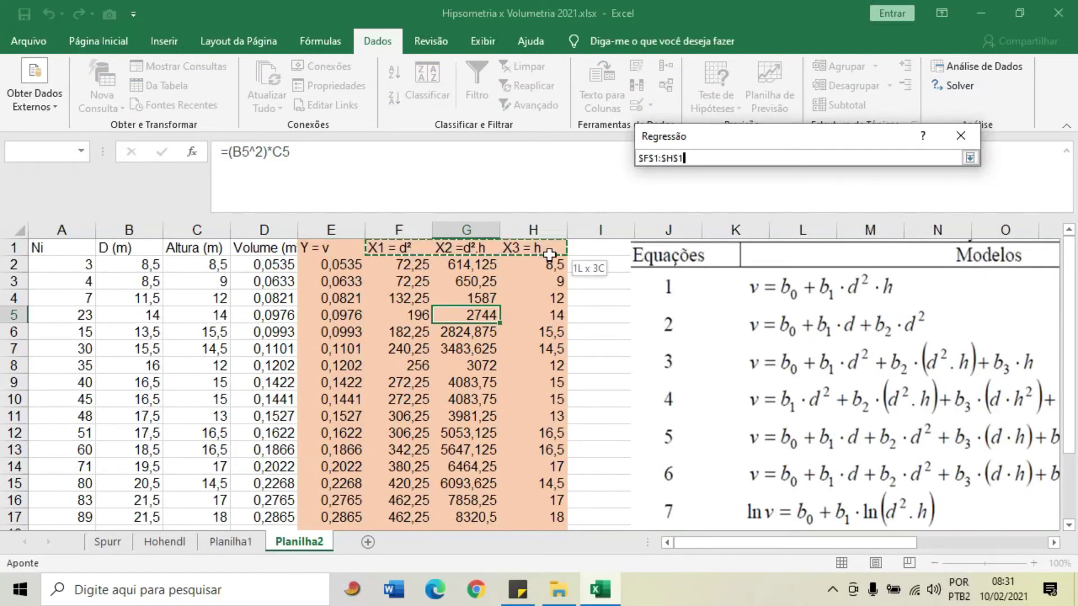
pyautogui.moveTo(547, 329); pyautogui.dragTo(555, 466)
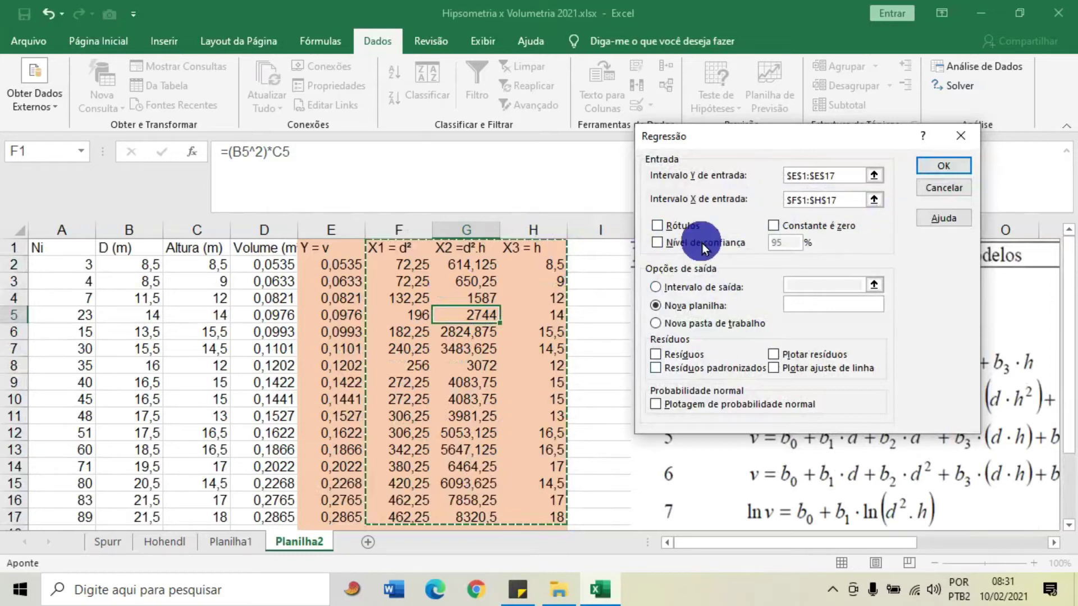
pyautogui.click(667, 227)
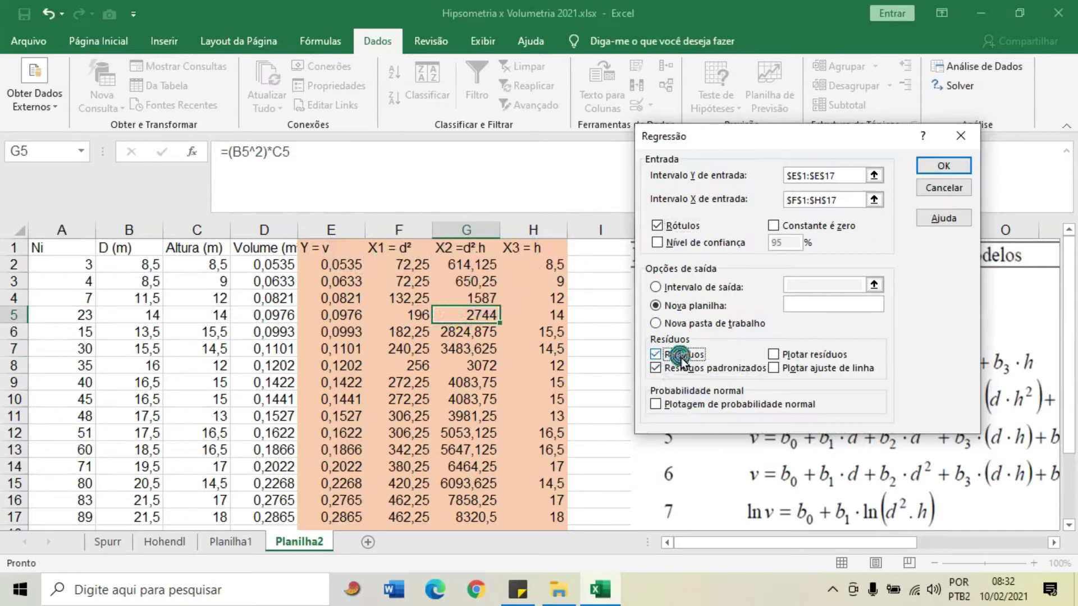
pyautogui.click(658, 404)
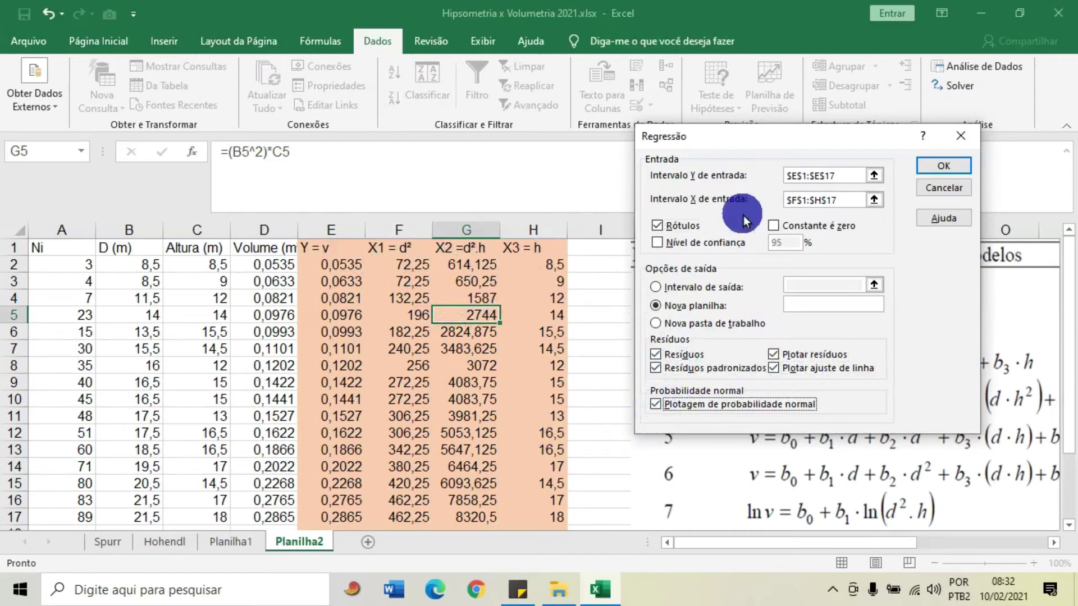
pyautogui.click(952, 163)
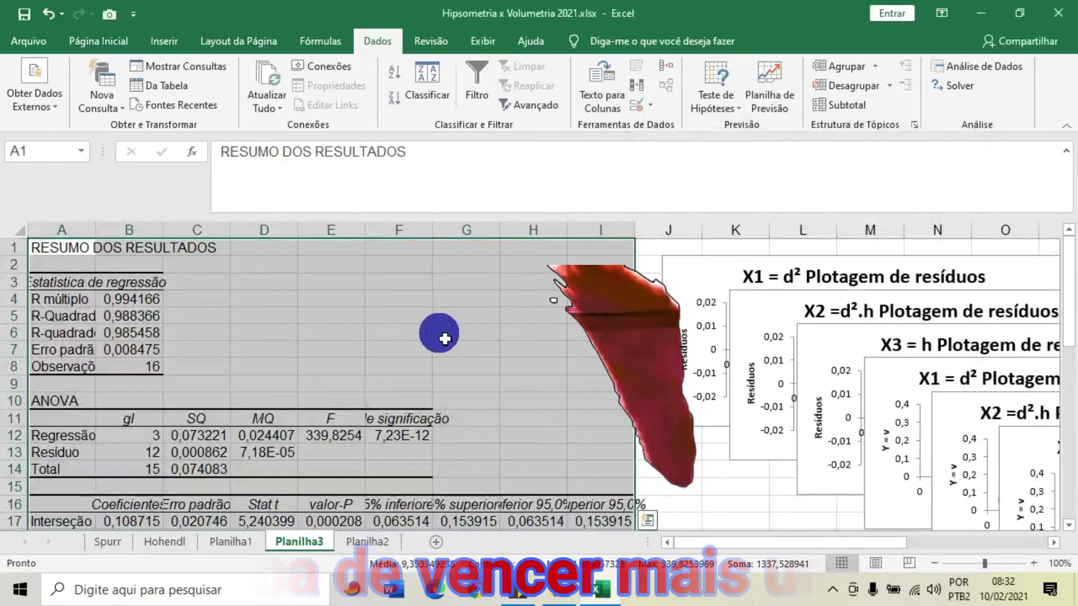
# Widen columns E and F of the output to fit their numbers.
pyautogui.scroll(-1, 330, 324)
pyautogui.moveTo(164, 232); pyautogui.dragTo(207, 238)
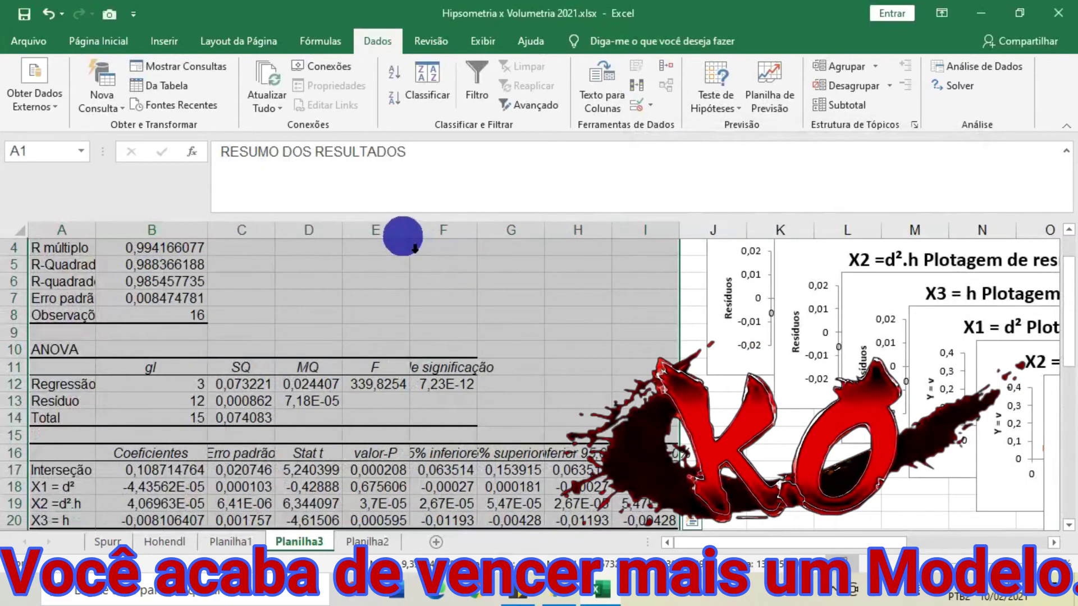
pyautogui.doubleClick(410, 231)
pyautogui.doubleClick(503, 231)
# Fill the R-Quadrado label and value orange.
pyautogui.click(468, 318)
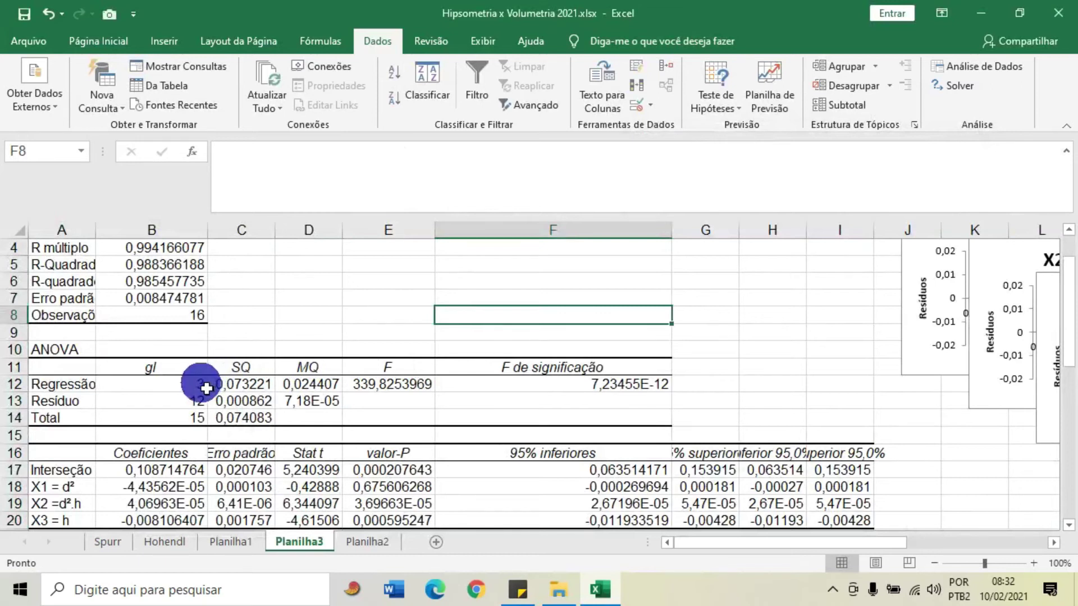
pyautogui.scroll(1, 207, 389)
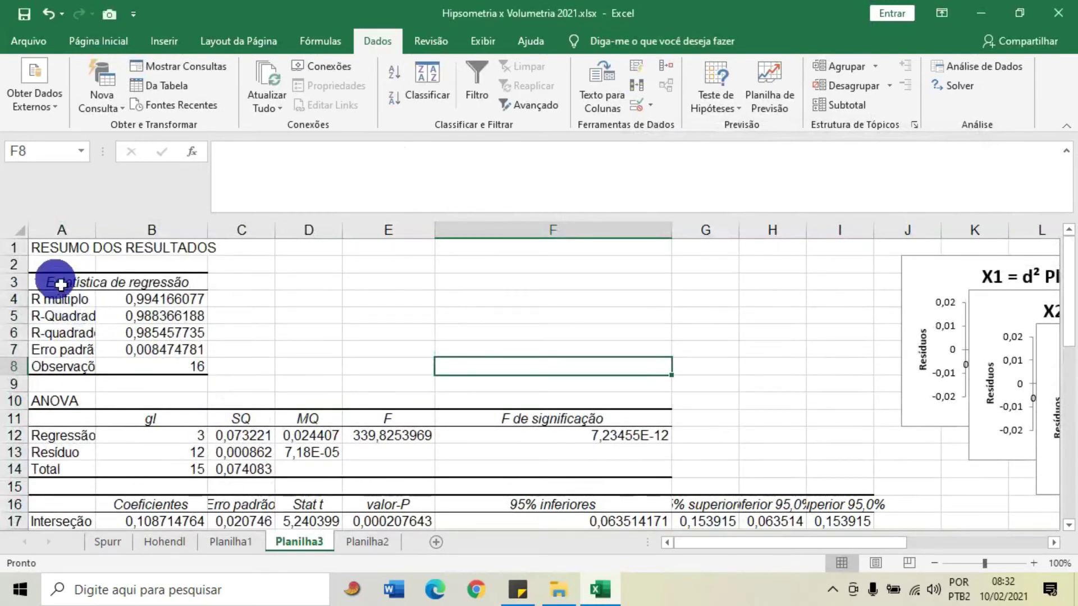
pyautogui.moveTo(45, 318); pyautogui.dragTo(131, 320)
pyautogui.click(96, 41)
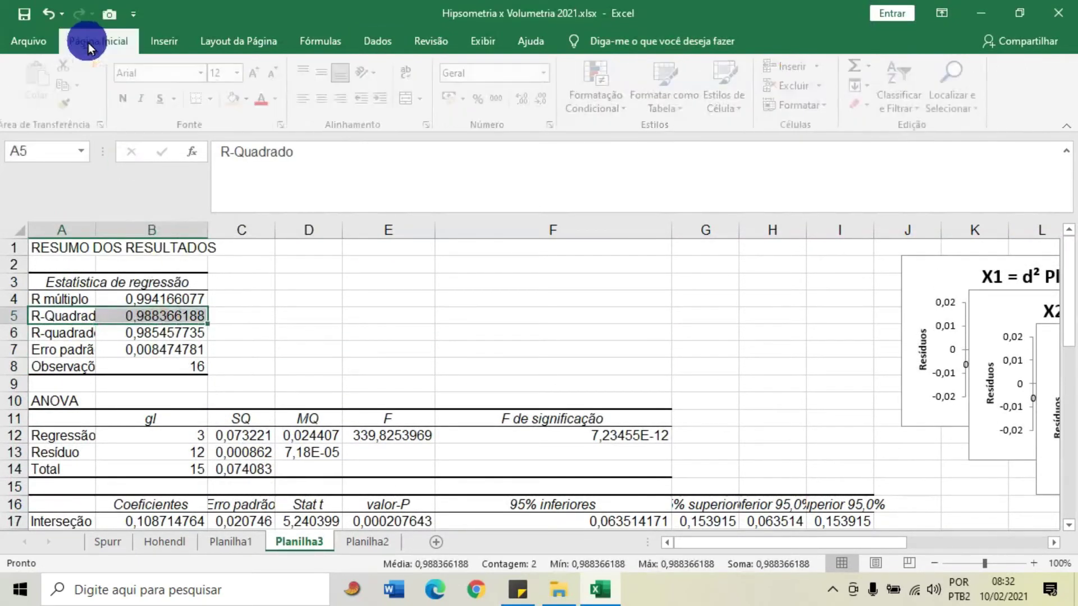
pyautogui.click(251, 104)
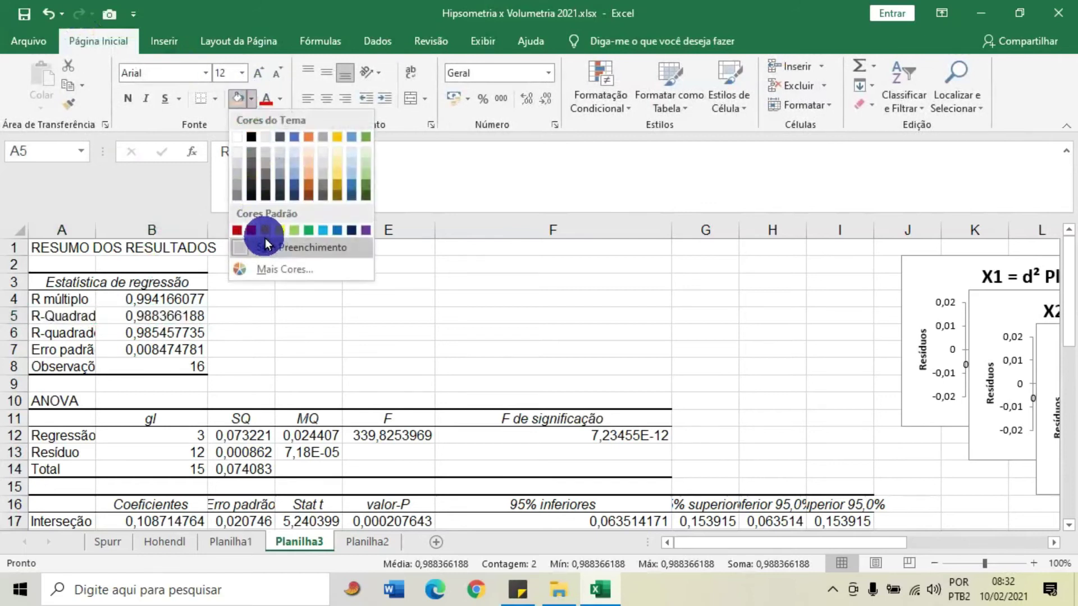
pyautogui.click(258, 231)
# Fill the adjusted R-squared row yellow and widen column A to fit its labels.
pyautogui.moveTo(172, 340); pyautogui.dragTo(68, 335)
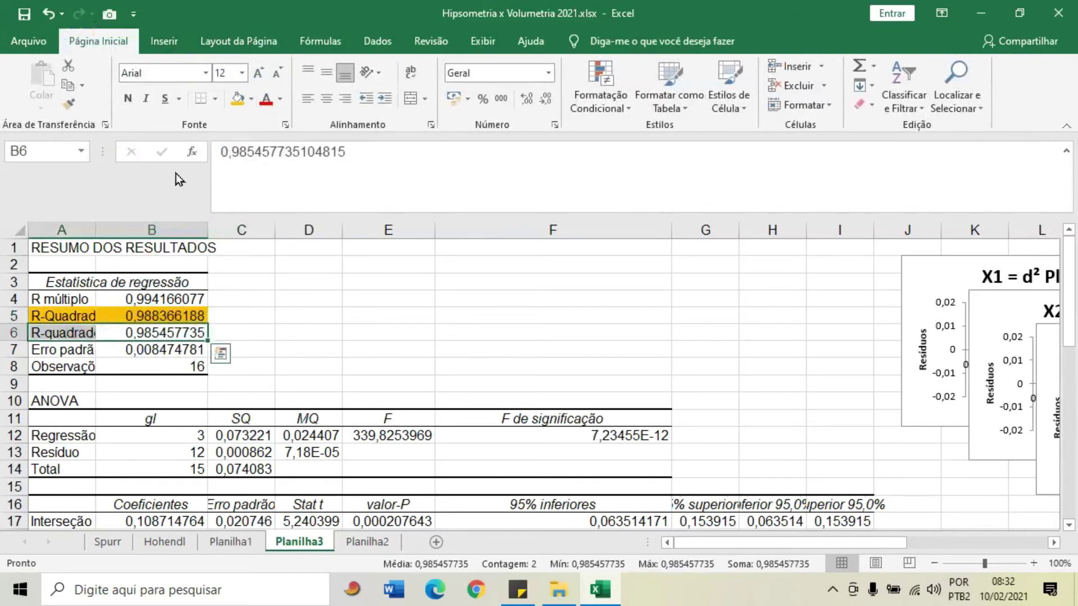
pyautogui.click(251, 106)
pyautogui.click(270, 230)
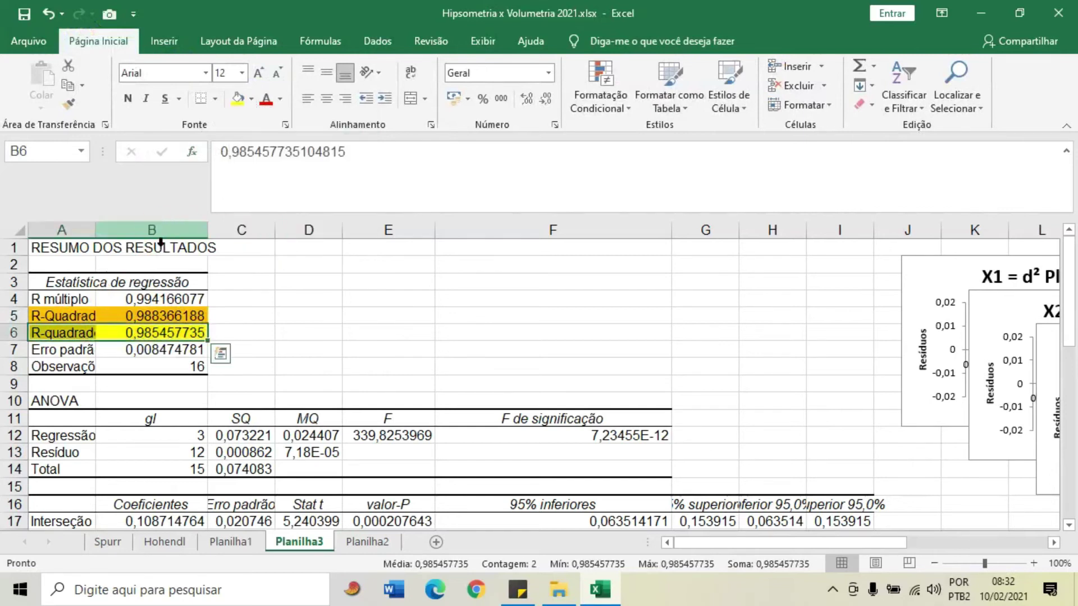
pyautogui.doubleClick(104, 231)
pyautogui.click(148, 337)
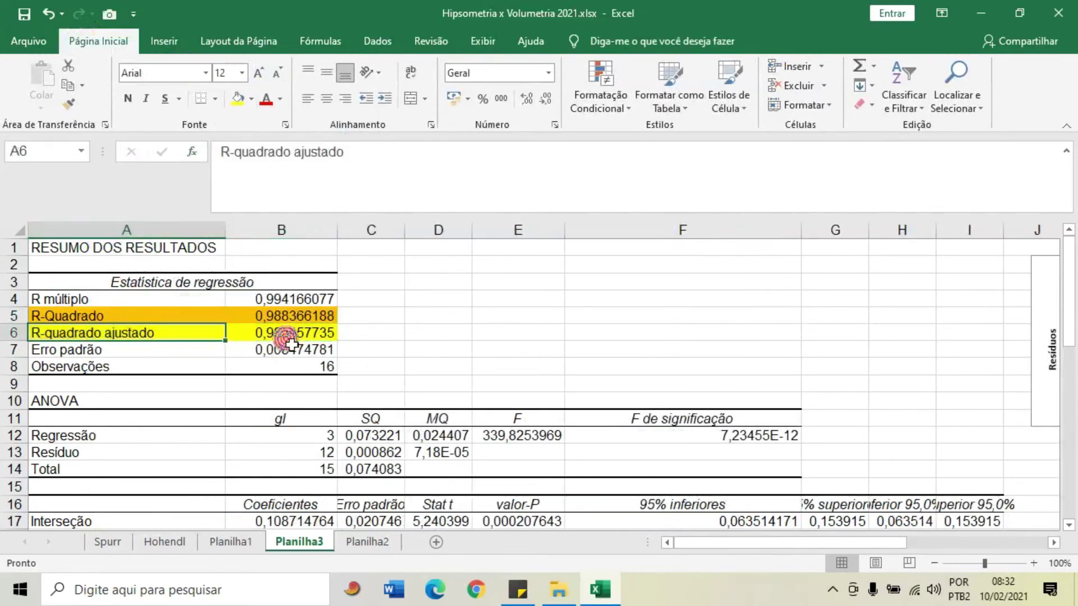
pyautogui.moveTo(281, 350); pyautogui.dragTo(147, 349)
# Fill the F and F de significação cells E11:F12 red.
pyautogui.scroll(-1, 420, 348)
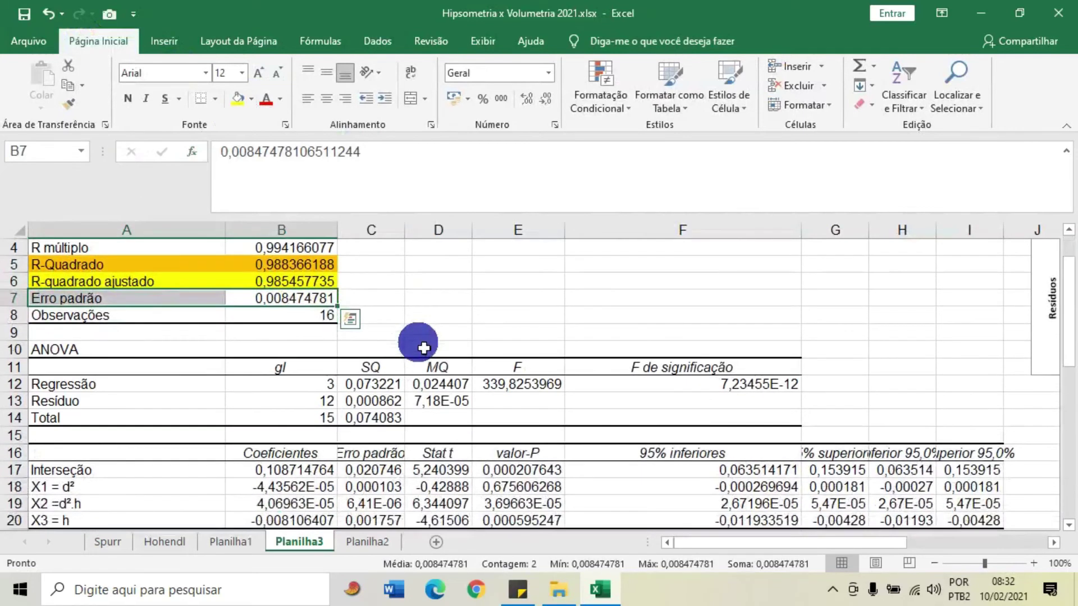
pyautogui.scroll(-1, 516, 317)
pyautogui.moveTo(514, 317)
pyautogui.mouseDown()
pyautogui.moveTo(701, 352)
pyautogui.moveTo(701, 336)
pyautogui.mouseUp()
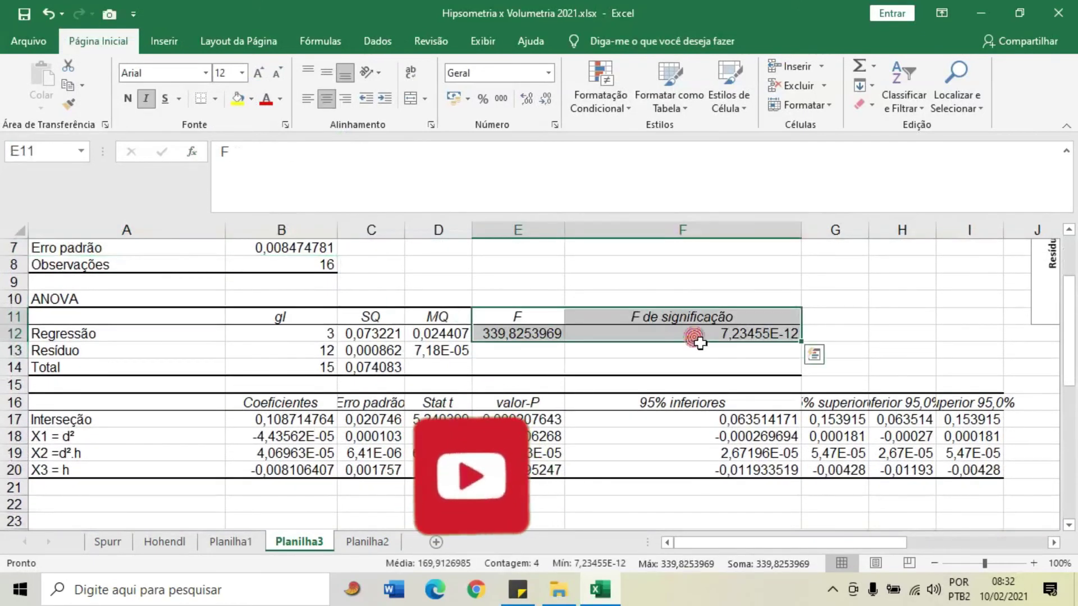
pyautogui.click(250, 99)
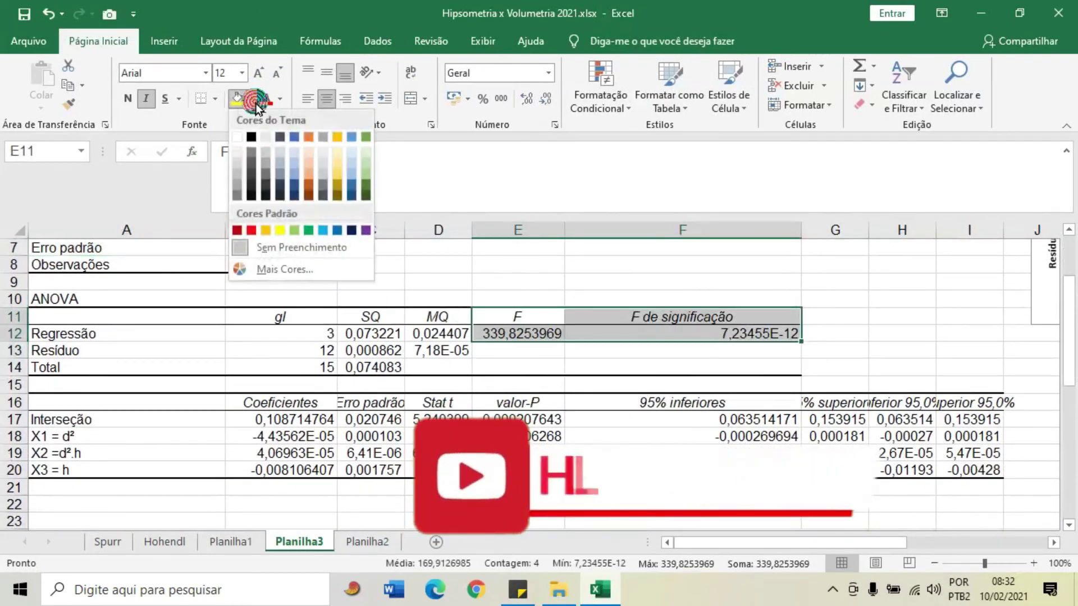
pyautogui.click(251, 231)
# Rename the Planilha3 sheet to Stoate and move its tab ahead of Planilha1.
pyautogui.rightClick(312, 550)
pyautogui.click(368, 383)
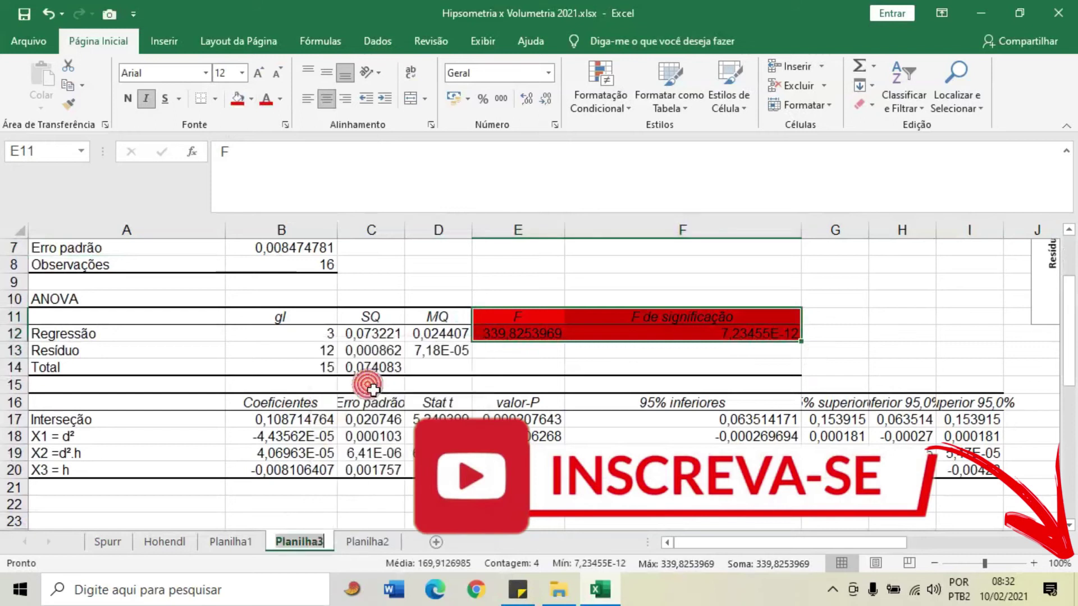
pyautogui.write('Soate')
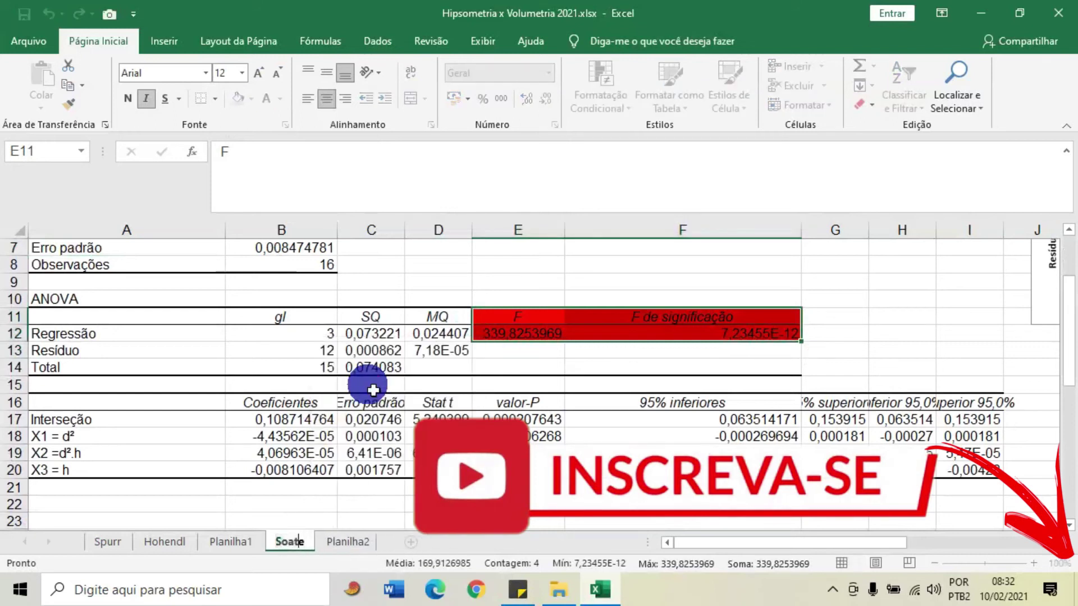
pyautogui.press('BackSpace')
pyautogui.press('BackSpace')
pyautogui.press('BackSpace')
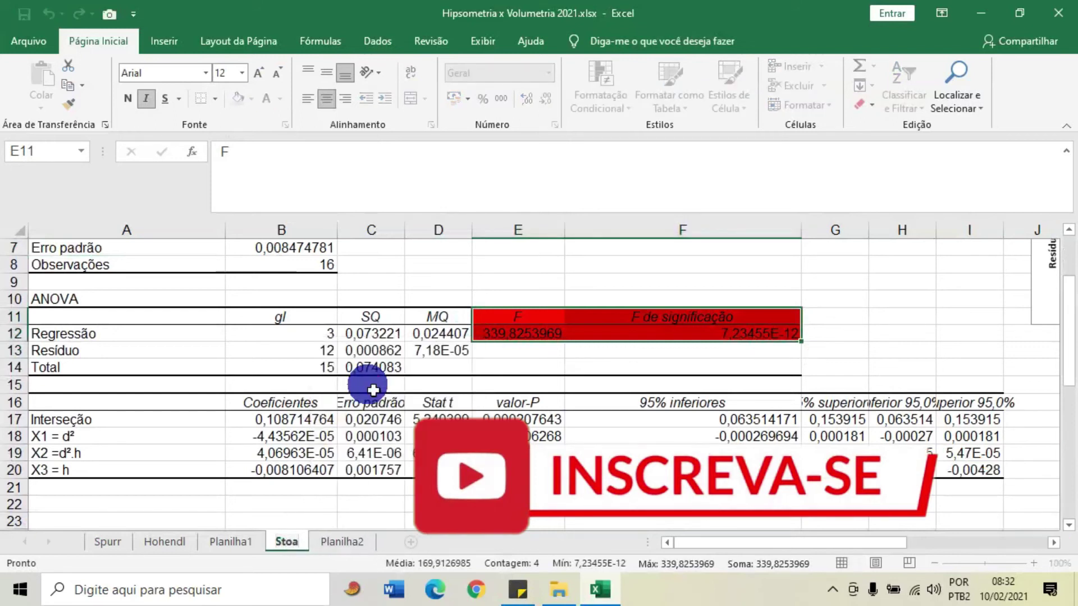
pyautogui.click(373, 387)
pyautogui.moveTo(311, 550); pyautogui.dragTo(206, 540)
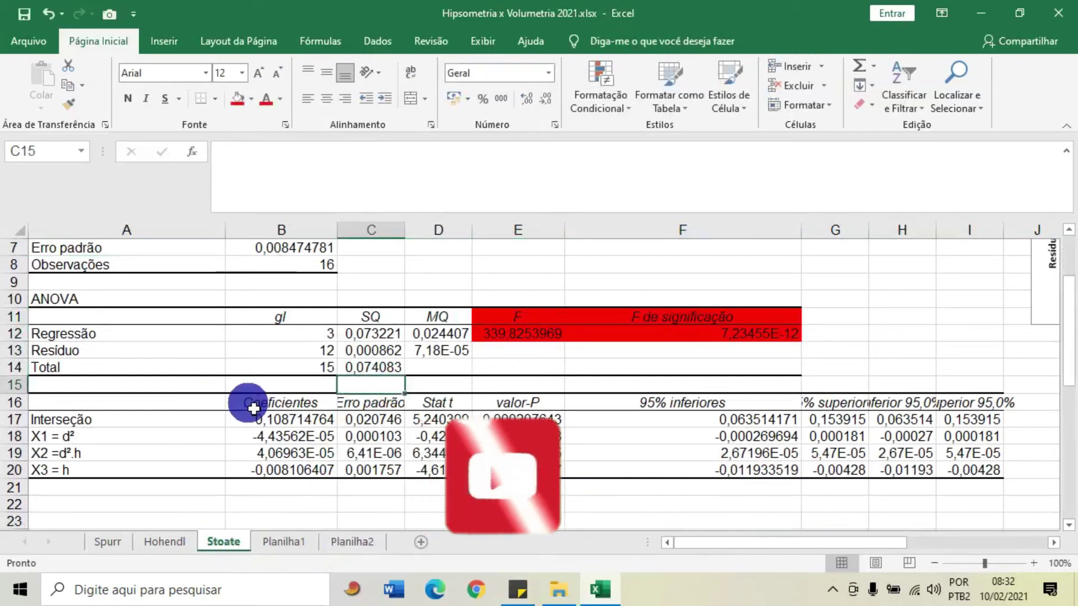
# Compare the adjusted R² value on Stoate with the adjusted R² label and value on Hohendl.
pyautogui.click(156, 543)
pyautogui.scroll(4, 180, 404)
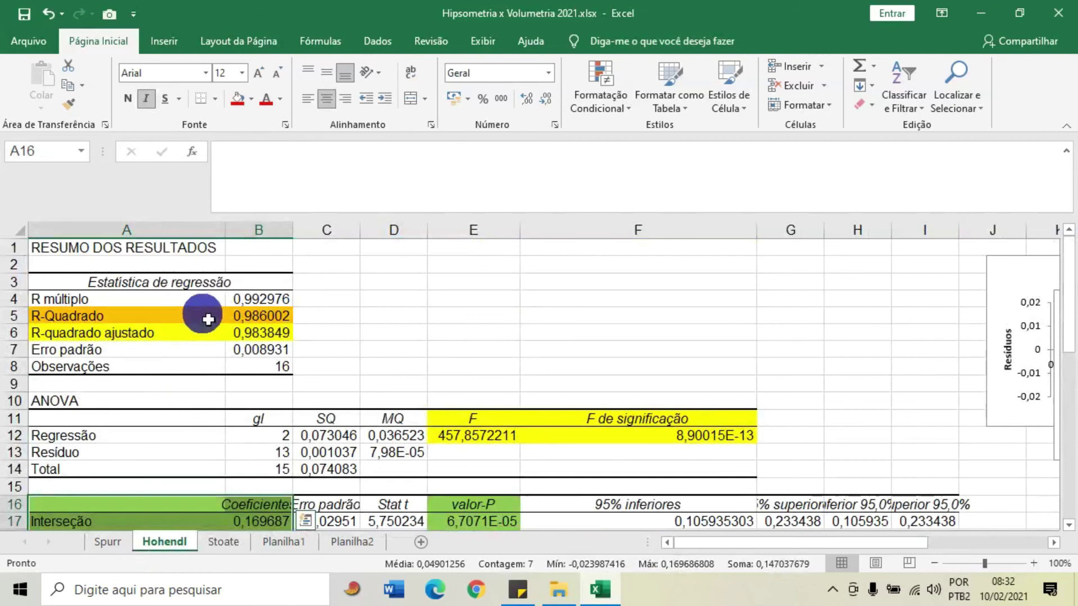
pyautogui.click(224, 542)
pyautogui.scroll(2, 190, 361)
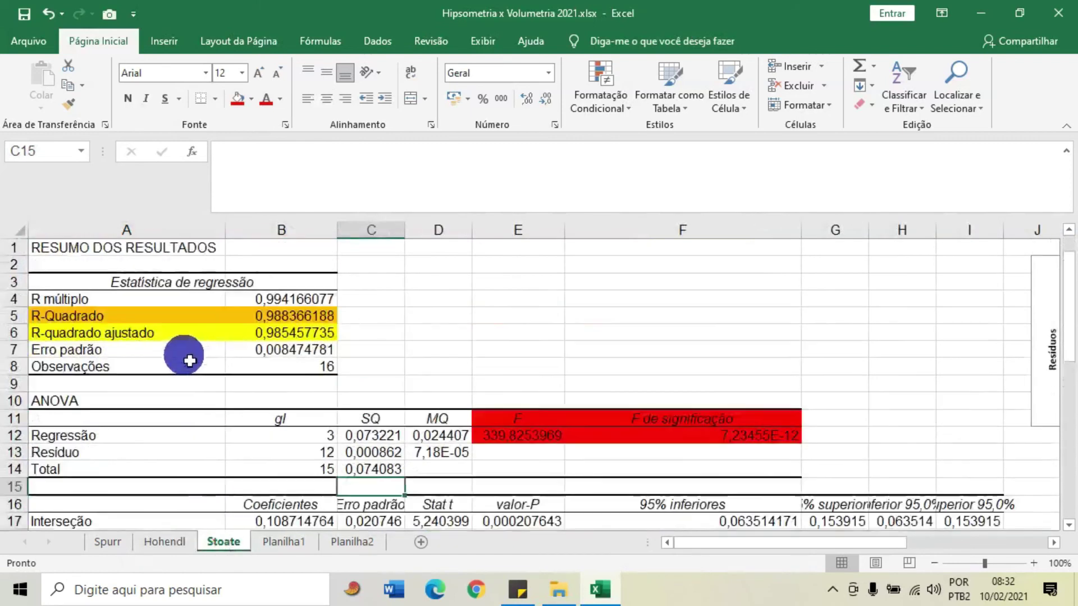
pyautogui.click(330, 337)
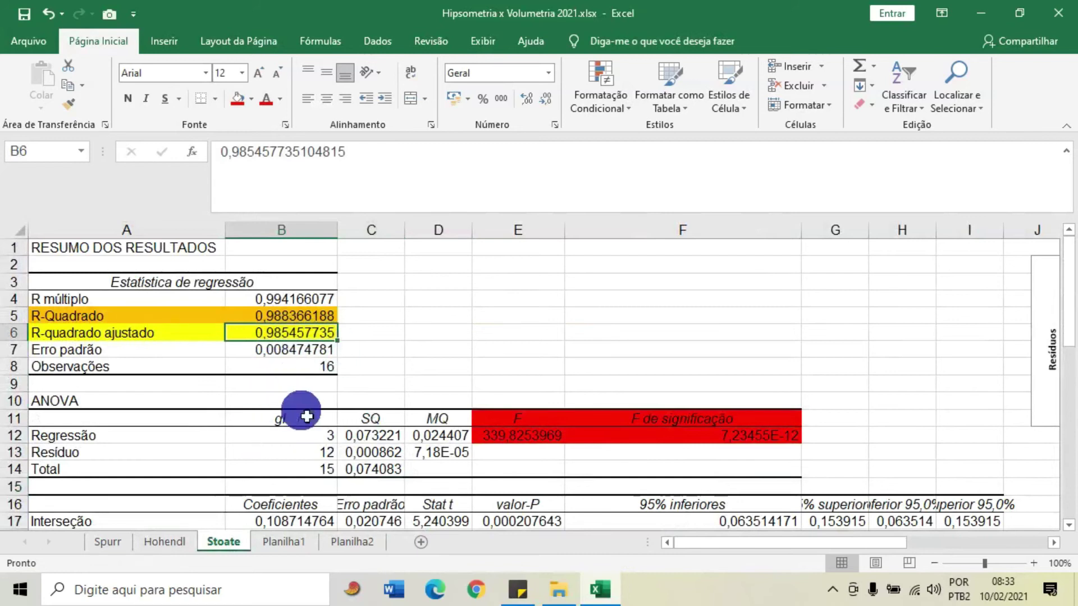
pyautogui.click(194, 540)
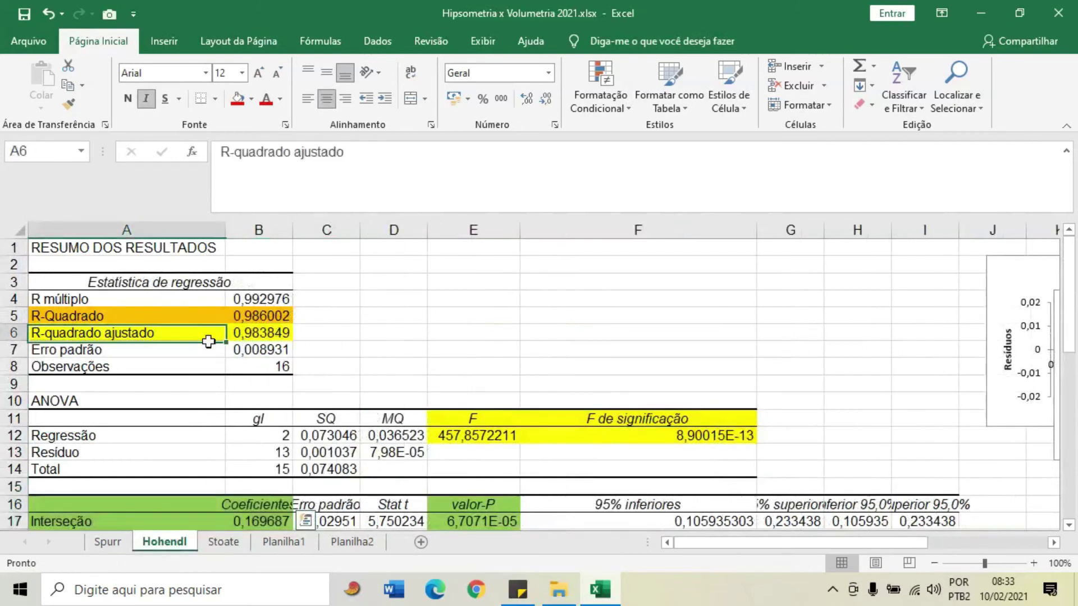
pyautogui.moveTo(212, 336); pyautogui.dragTo(291, 335)
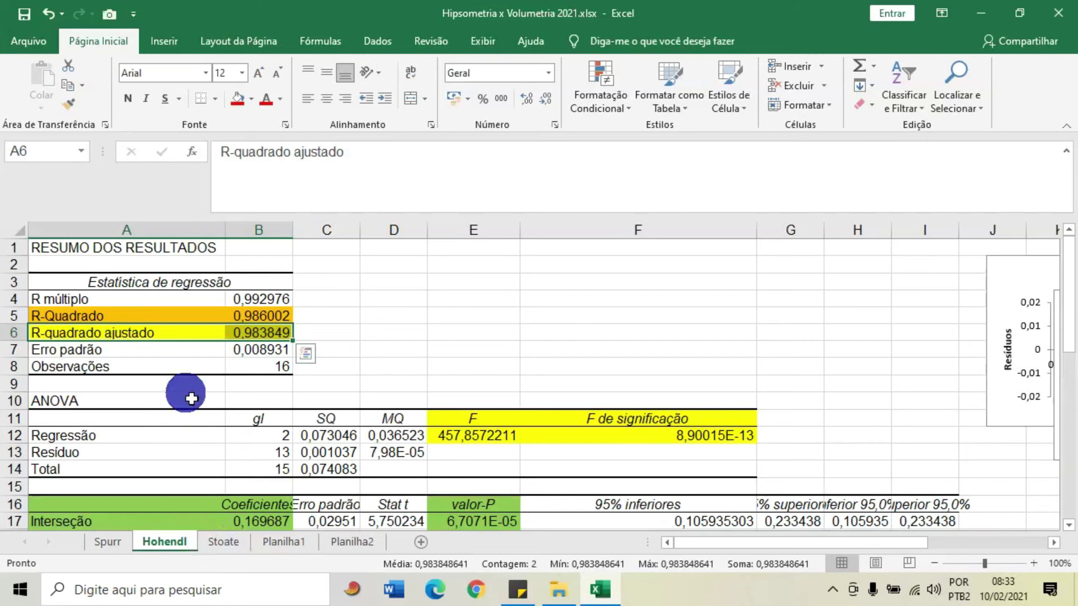
# Back on Stoate, start a formula beside adjusted R², cancel it, and reselect the value.
pyautogui.click(224, 542)
pyautogui.click(245, 337)
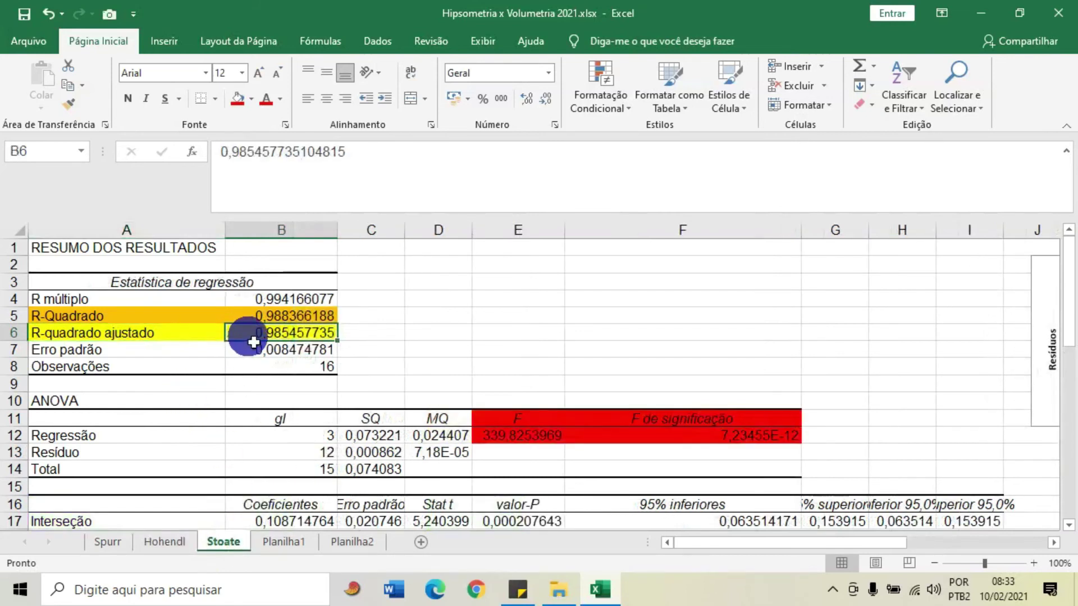
pyautogui.click(368, 334)
pyautogui.write('=')
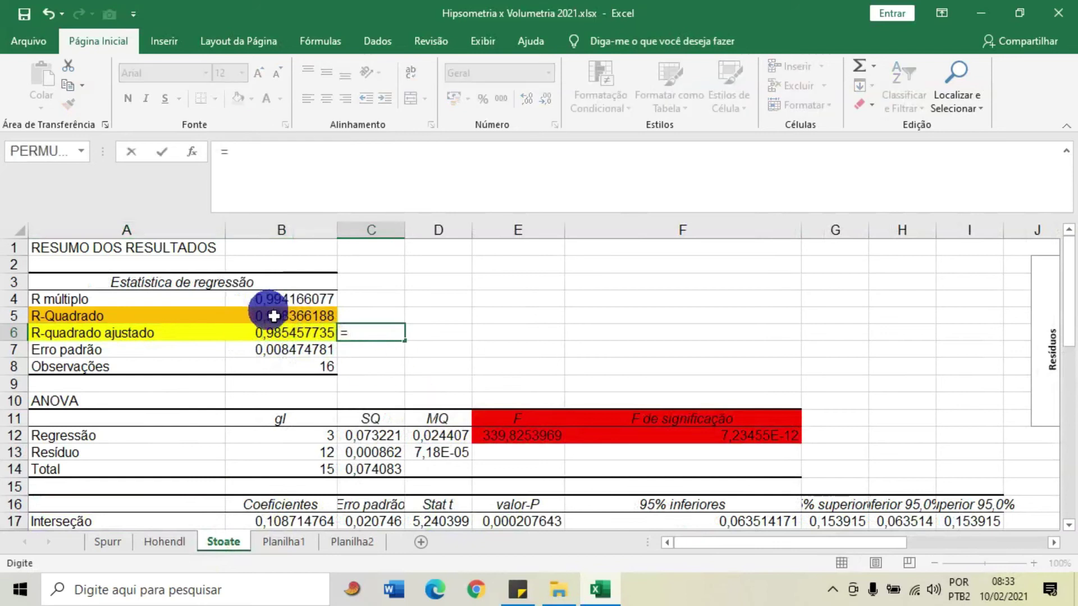
pyautogui.press('Escape')
pyautogui.click(306, 340)
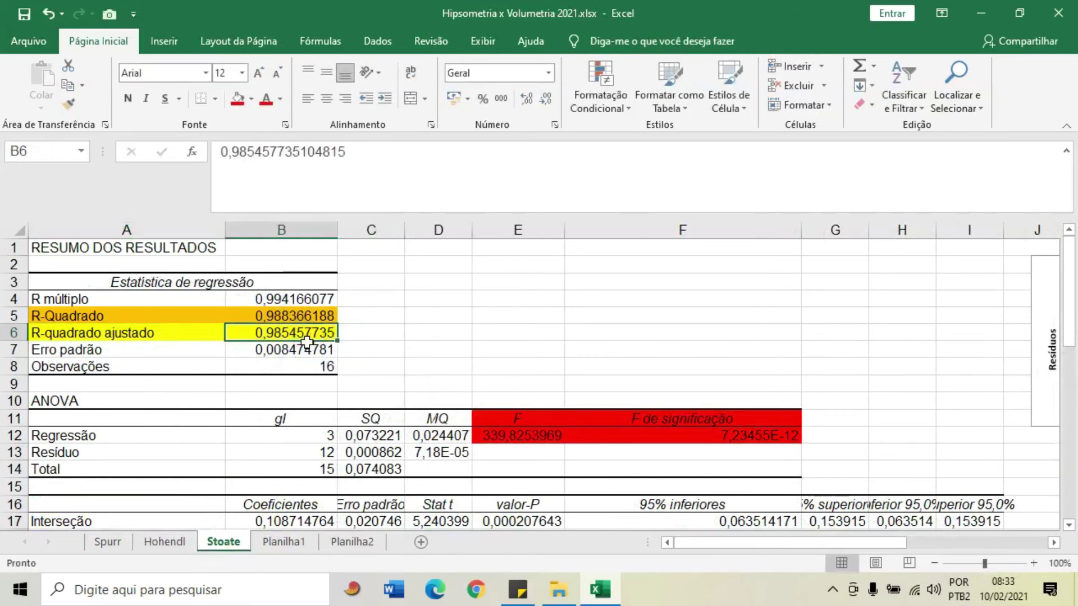
# Format the Stoate adjusted R² cell as Porcentagem.
pyautogui.rightClick(306, 340)
pyautogui.click(393, 474)
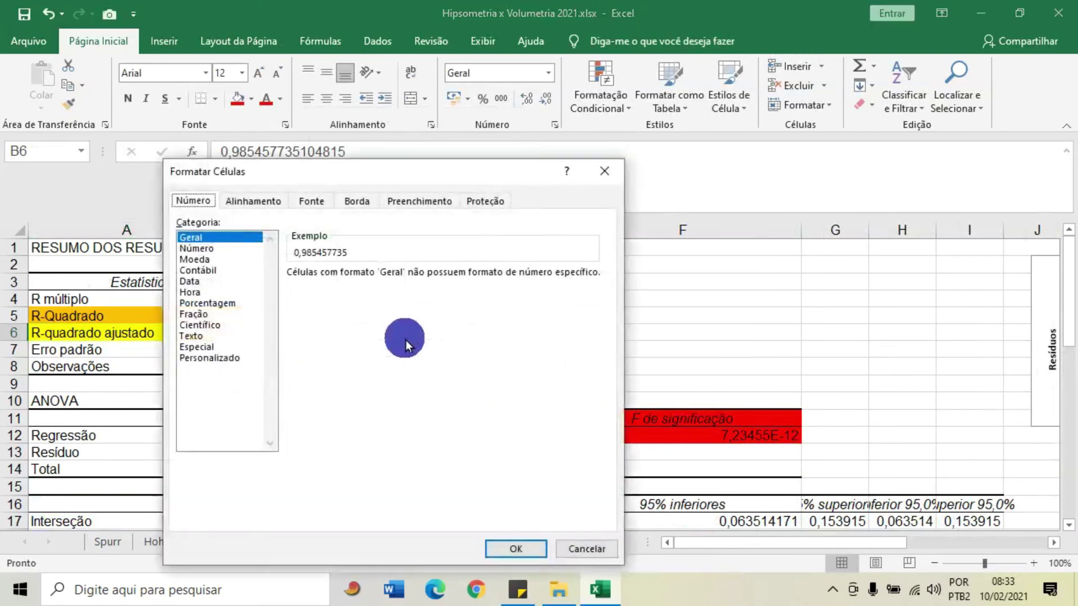
pyautogui.click(207, 303)
pyautogui.click(515, 549)
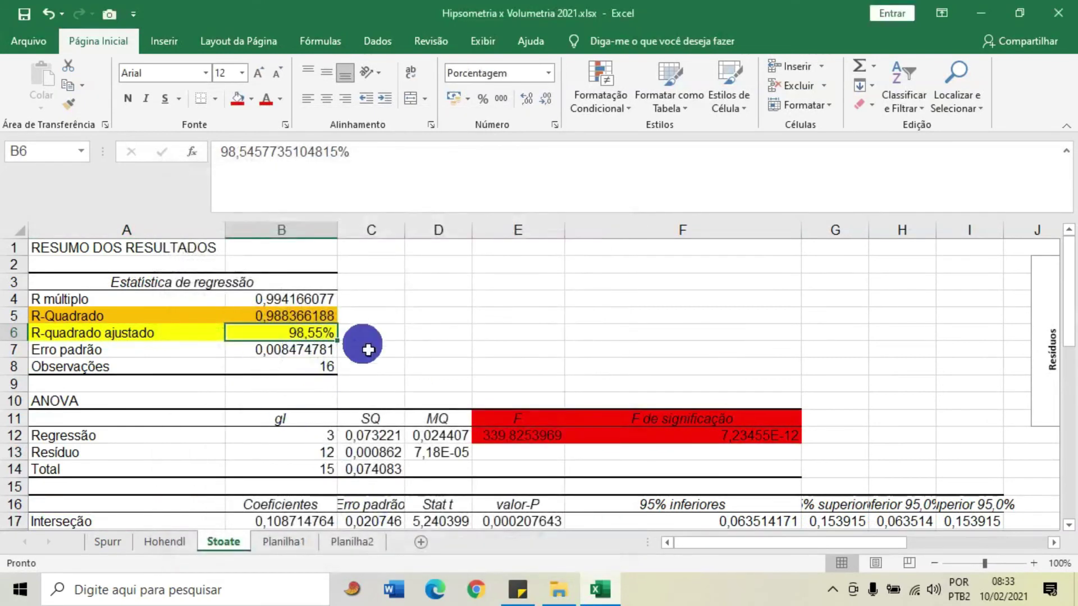
# Format the Hohendl adjusted R² cells as Porcentagem.
pyautogui.click(176, 550)
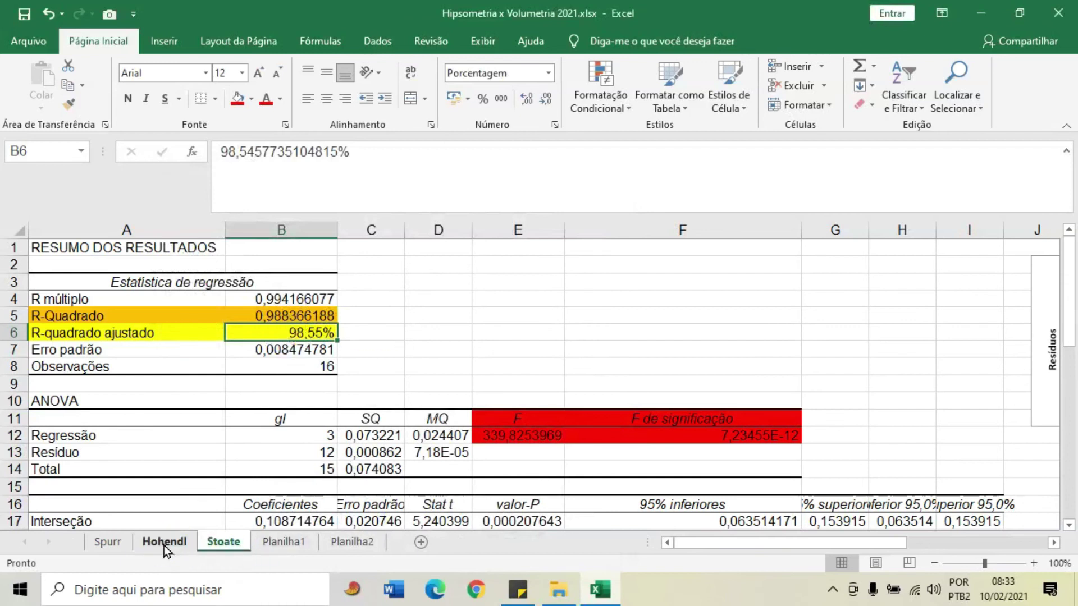
pyautogui.rightClick(253, 336)
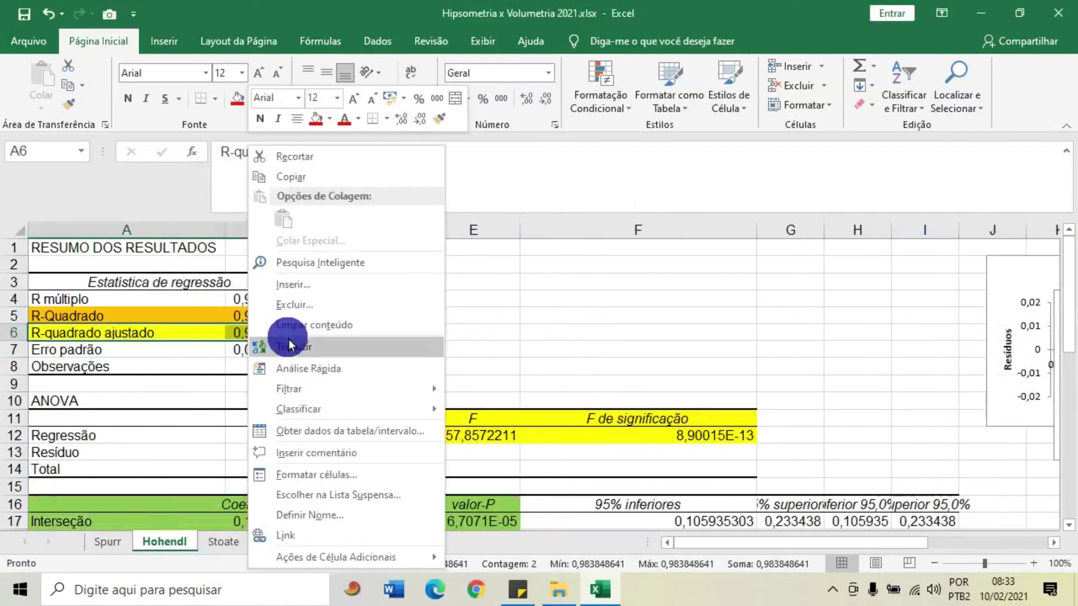
pyautogui.click(313, 471)
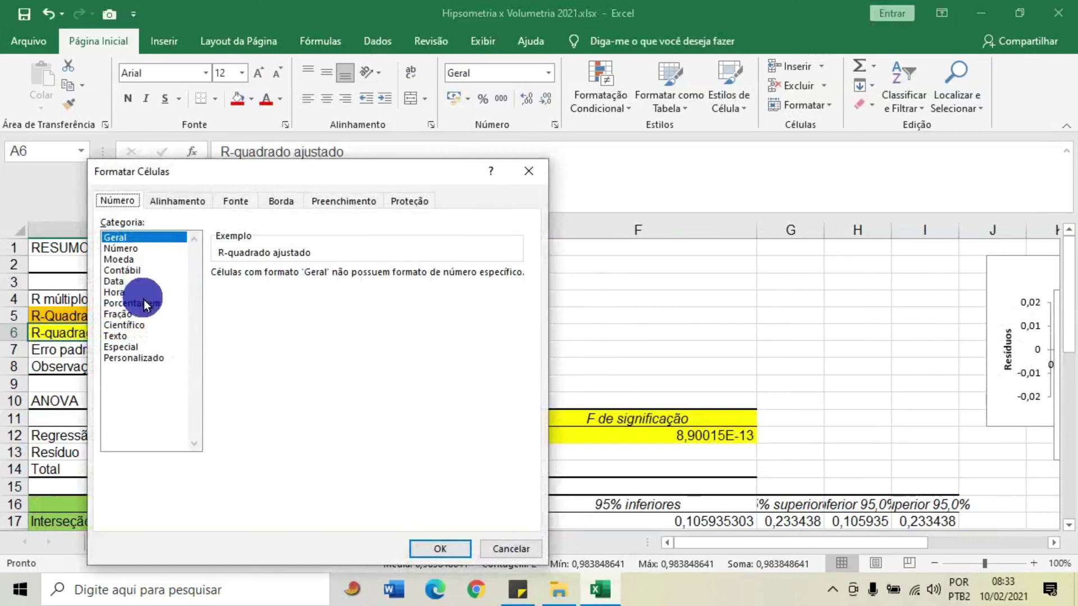
pyautogui.click(135, 303)
pyautogui.click(440, 548)
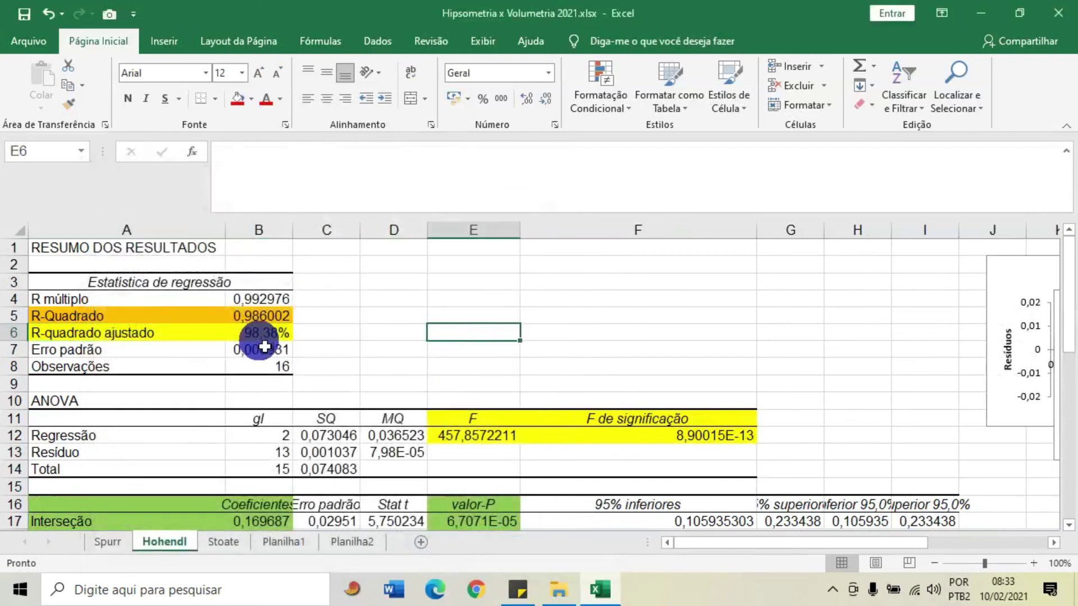
# Format the Spurr adjusted R² cell as Porcentagem, then check the Hohendl and Stoate sheets.
pyautogui.click(108, 542)
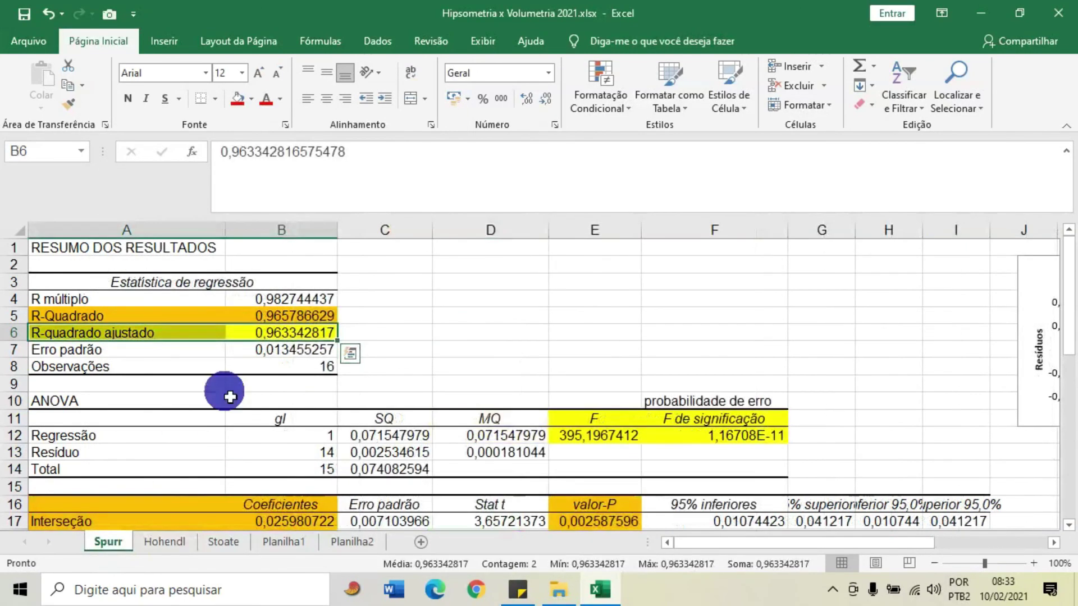
pyautogui.rightClick(270, 334)
pyautogui.click(331, 480)
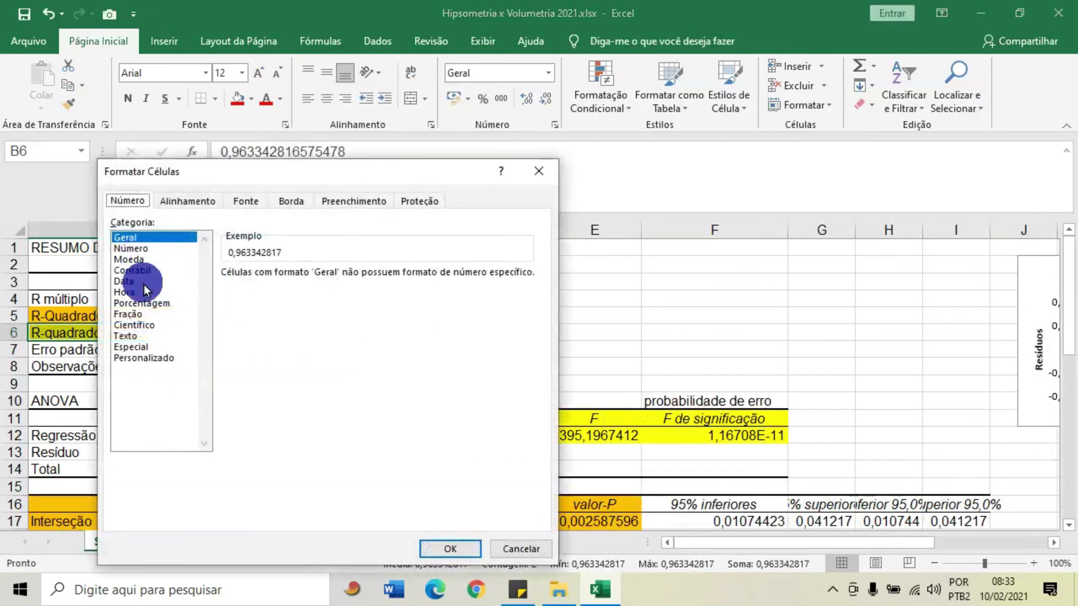
pyautogui.click(147, 303)
pyautogui.click(452, 549)
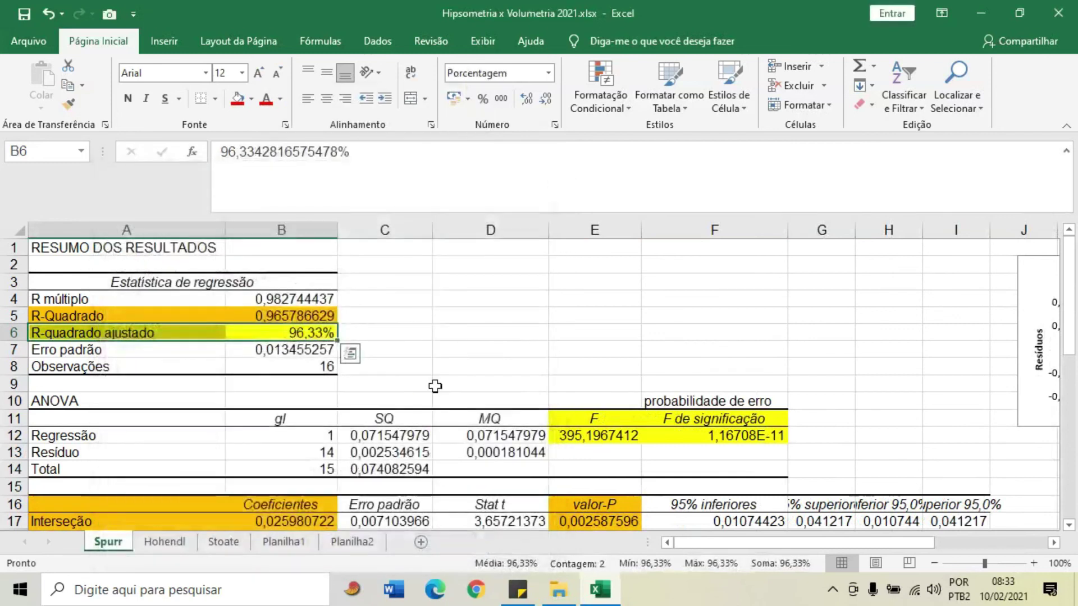
pyautogui.click(401, 353)
pyautogui.click(179, 541)
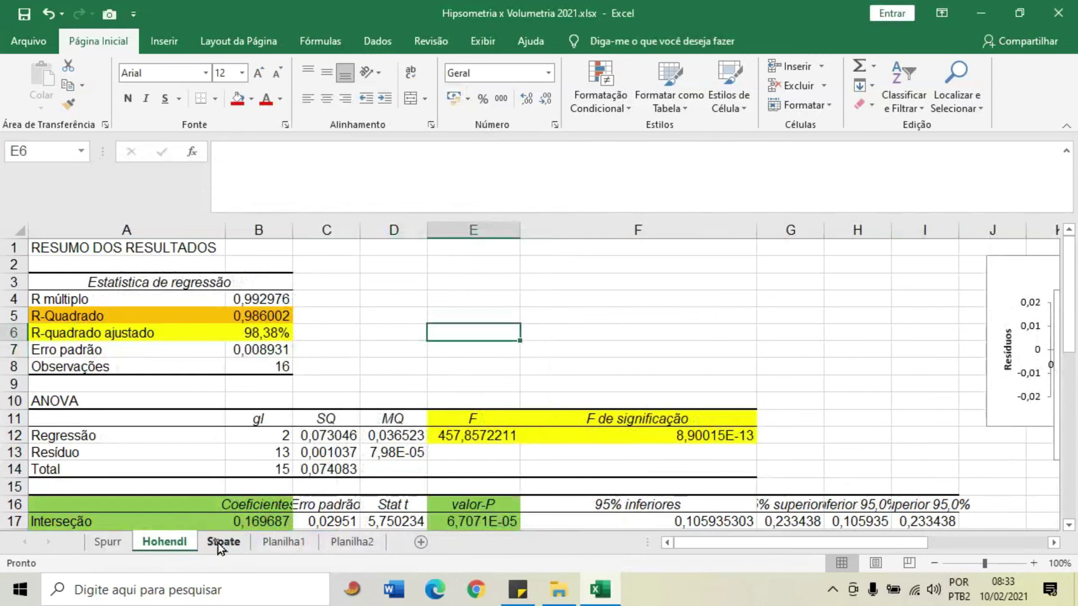
pyautogui.click(220, 542)
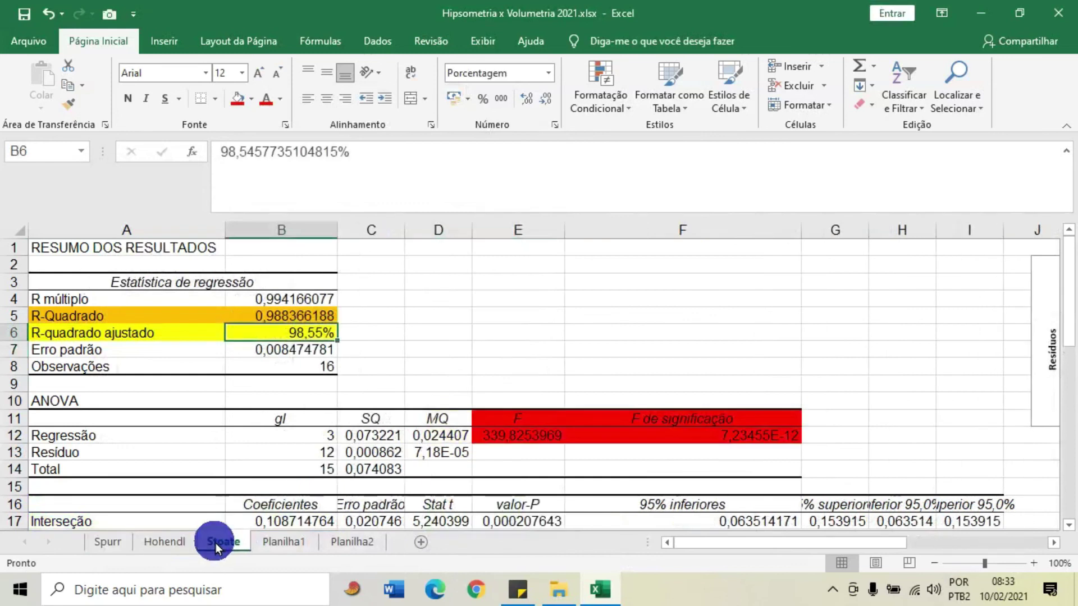
# On Planilha1, drag the model-equations image further left beside the volume scatter chart.
pyautogui.click(298, 543)
pyautogui.click(401, 476)
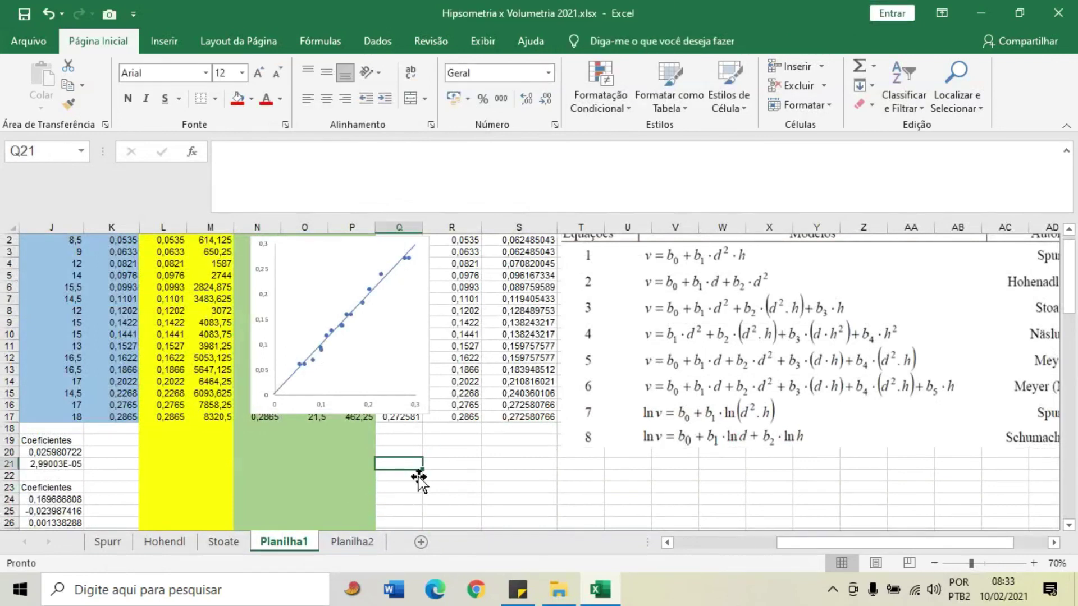
pyautogui.scroll(1, 401, 476)
pyautogui.moveTo(907, 368); pyautogui.dragTo(802, 364)
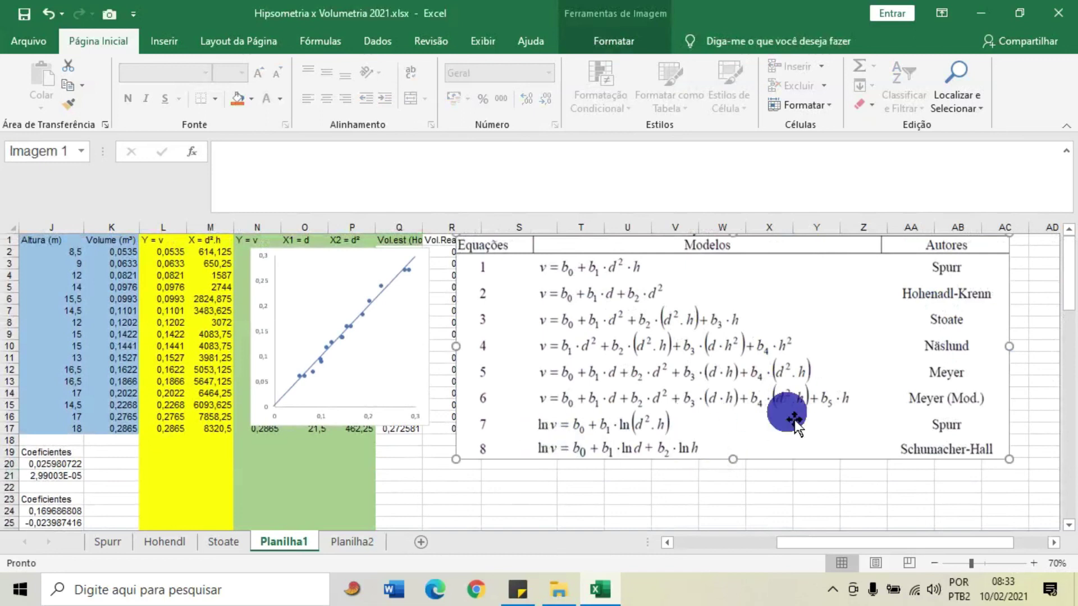
pyautogui.click(830, 596)
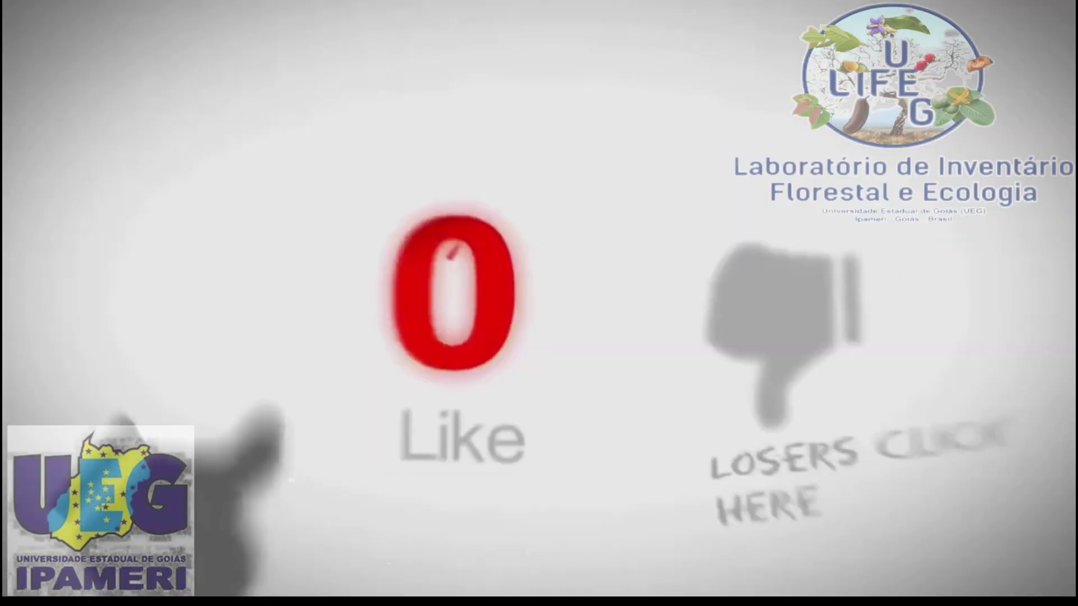